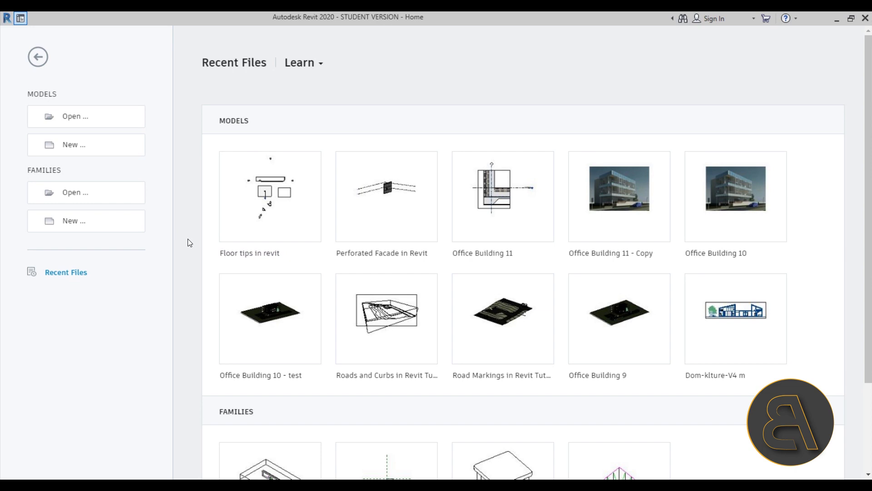
# Create a new project from the Structural Template and pan the empty Level 2 plan
pyautogui.click(73, 146)
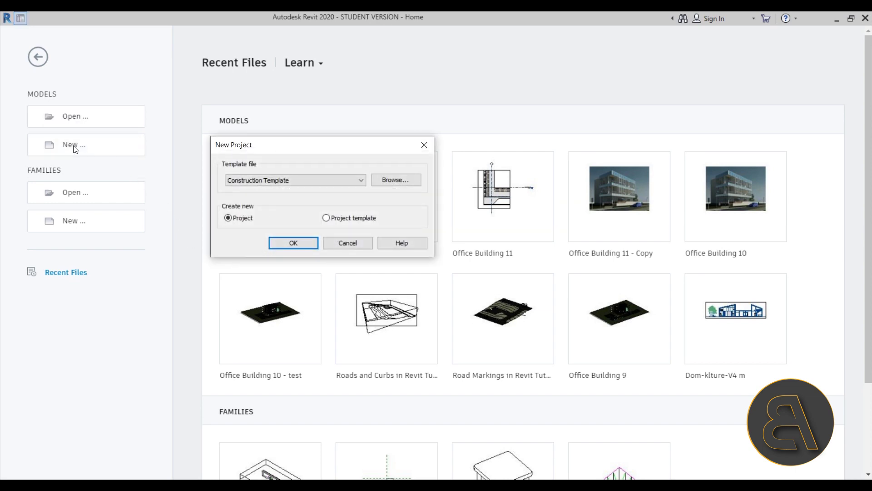
pyautogui.click(255, 180)
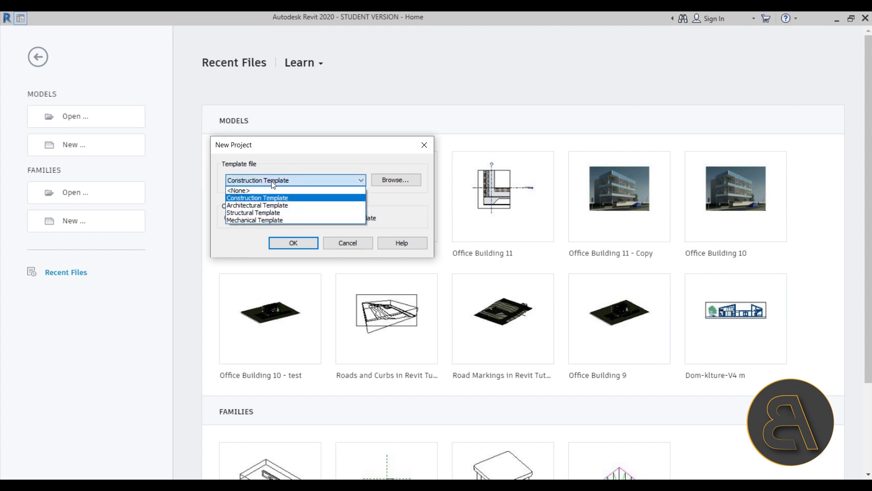
pyautogui.click(247, 214)
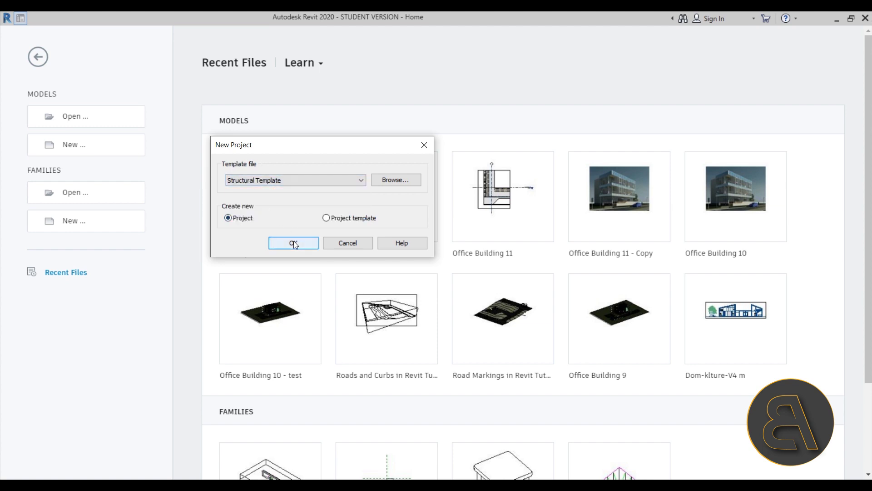
pyautogui.click(282, 245)
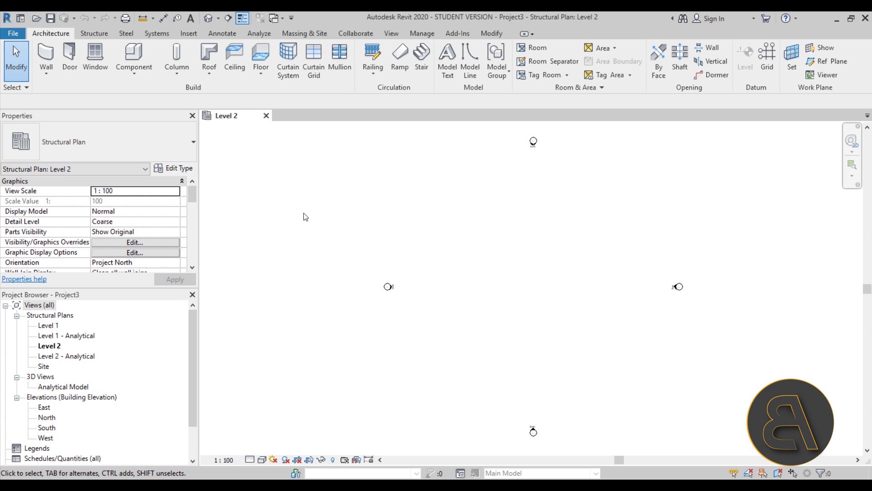
pyautogui.moveTo(547, 259); pyautogui.dragTo(497, 262, button='middle')
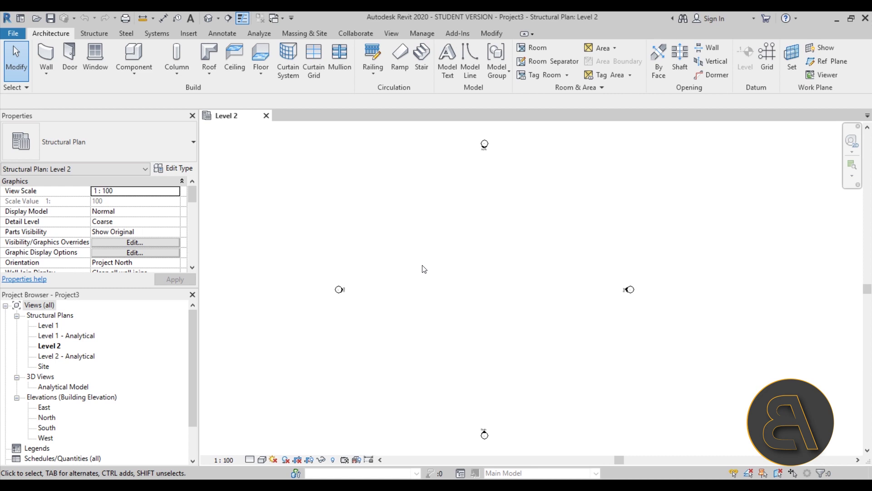
pyautogui.moveTo(469, 293); pyautogui.dragTo(437, 299, button='middle')
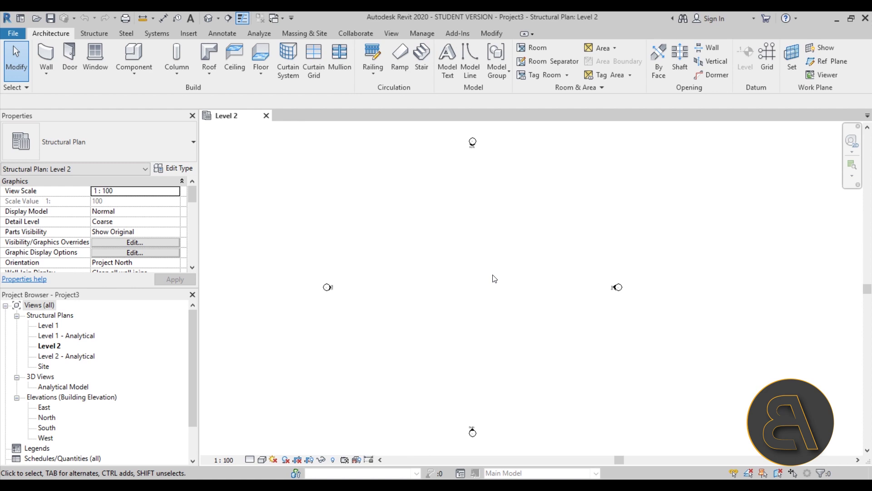
pyautogui.moveTo(473, 277)
pyautogui.mouseDown(button='middle')
pyautogui.moveTo(479, 286)
pyautogui.moveTo(463, 284)
pyautogui.mouseUp(button='middle')
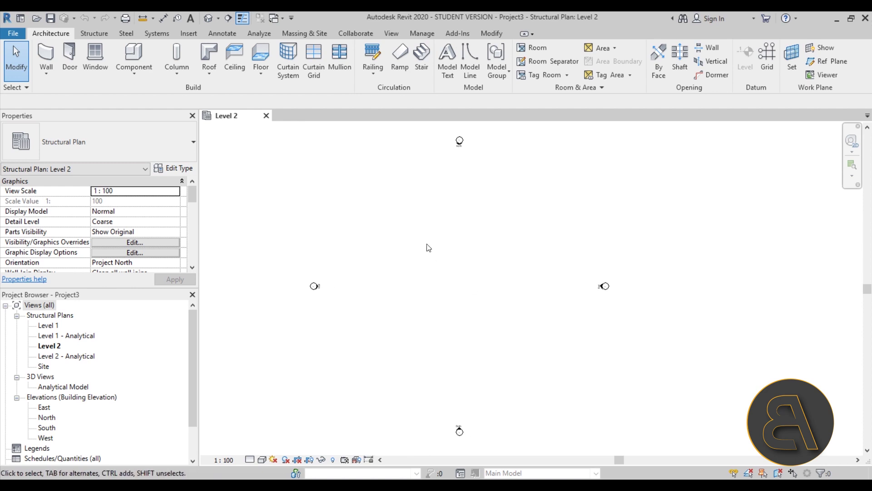
# Sketch a 9100 by 8500 rectangular floor boundary and finish the floor
pyautogui.click(260, 54)
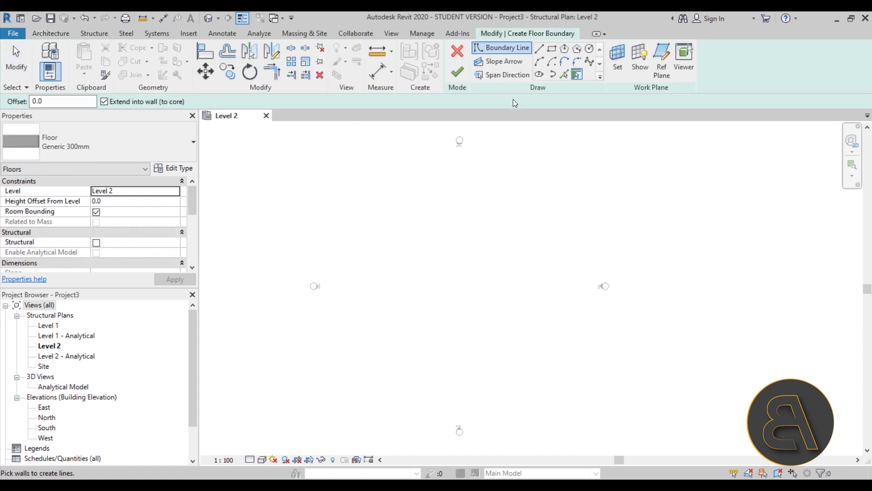
pyautogui.click(553, 53)
pyautogui.scroll(2, 537, 259)
pyautogui.click(473, 249)
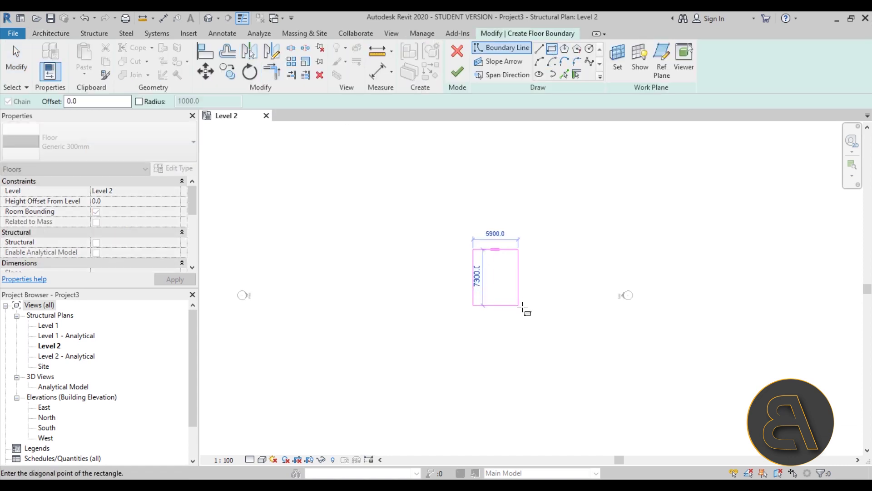
pyautogui.click(542, 314)
pyautogui.click(457, 72)
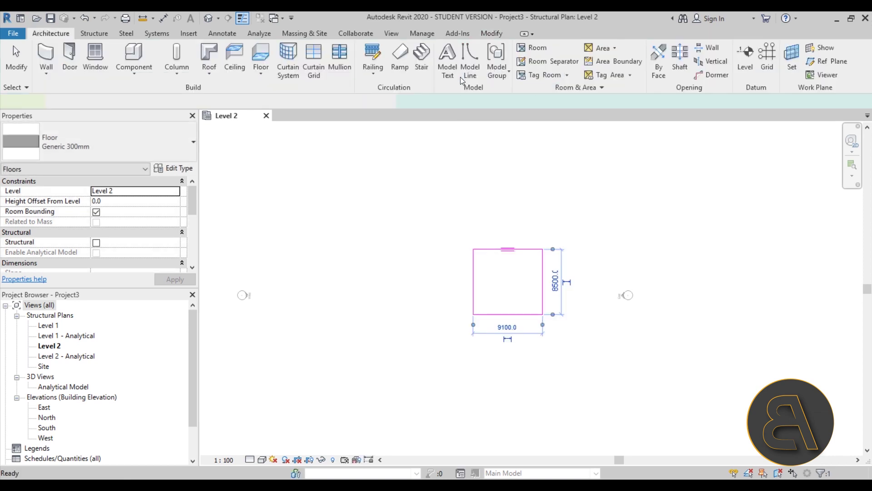
# Move the floor to Level 1 and change the 3D view's visual style
pyautogui.click(176, 194)
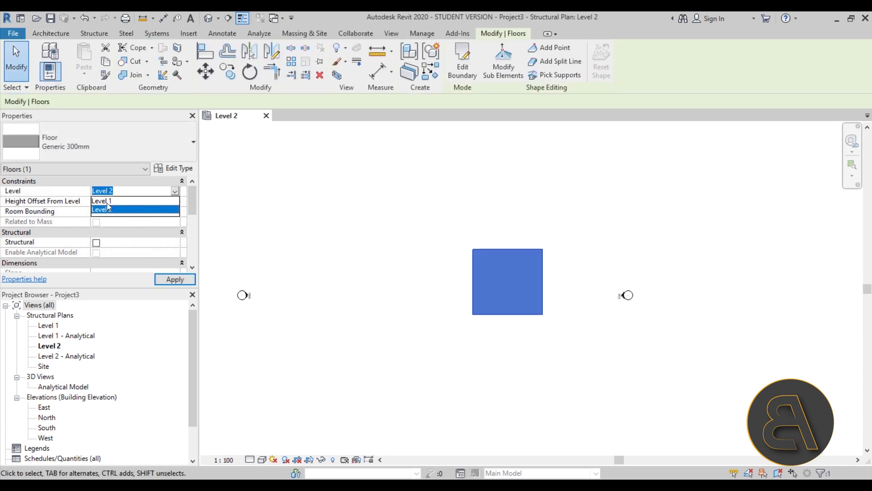
pyautogui.click(108, 201)
pyautogui.keyDown('shift'); pyautogui.moveTo(608, 370); pyautogui.dragTo(412, 282, button='middle'); pyautogui.keyUp('shift')
pyautogui.click(401, 285)
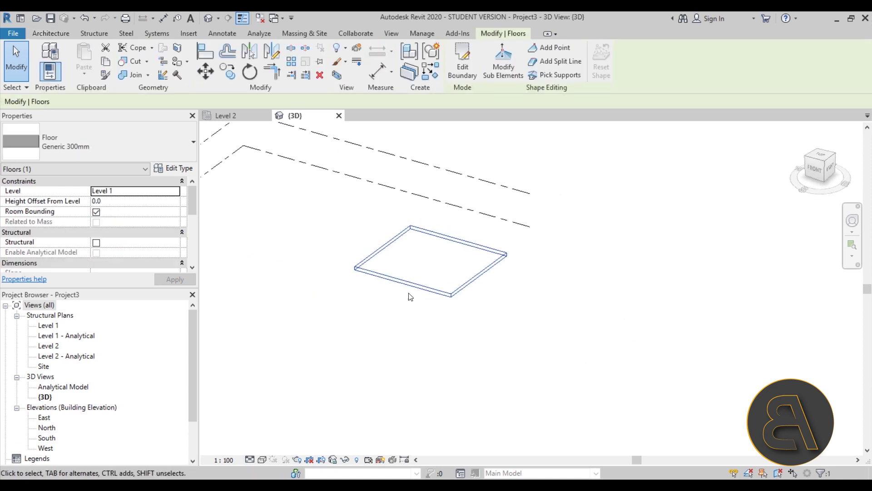
pyautogui.scroll(3, 423, 307)
pyautogui.moveTo(430, 308); pyautogui.dragTo(430, 324, button='middle')
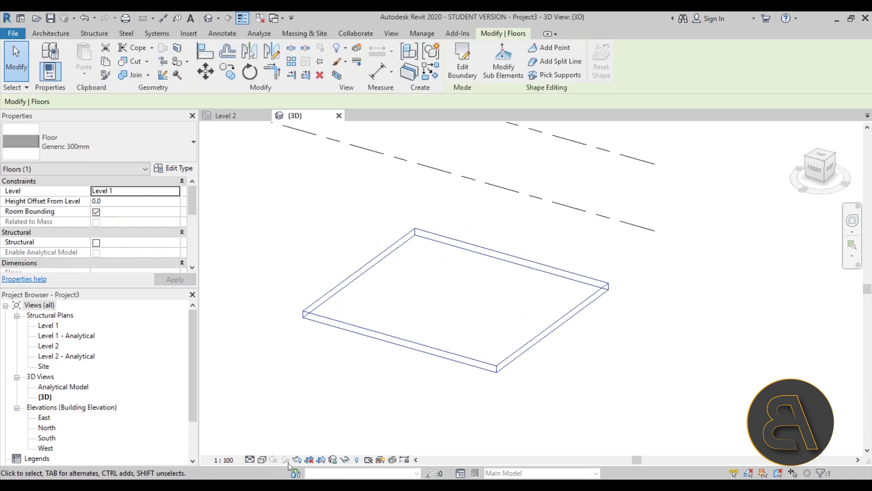
pyautogui.click(249, 460)
pyautogui.click(291, 412)
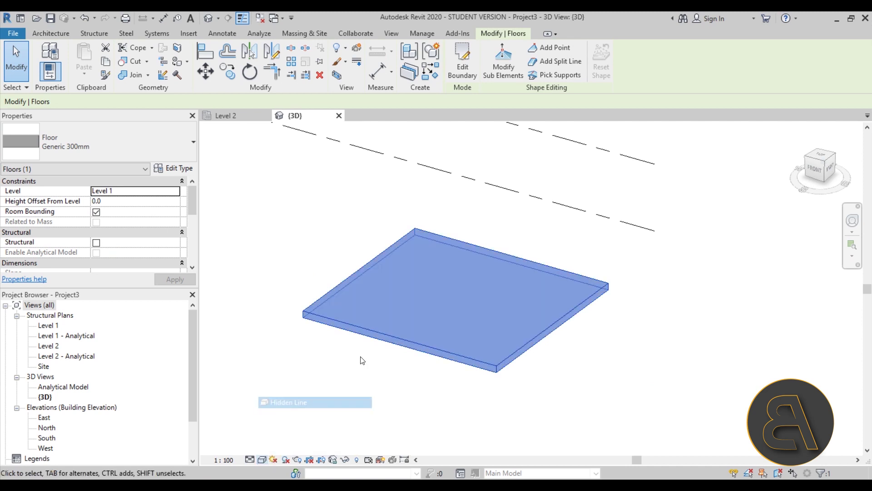
# Raise the slab's left corner to 2700 and right corner to 3100
pyautogui.click(497, 77)
pyautogui.click(303, 313)
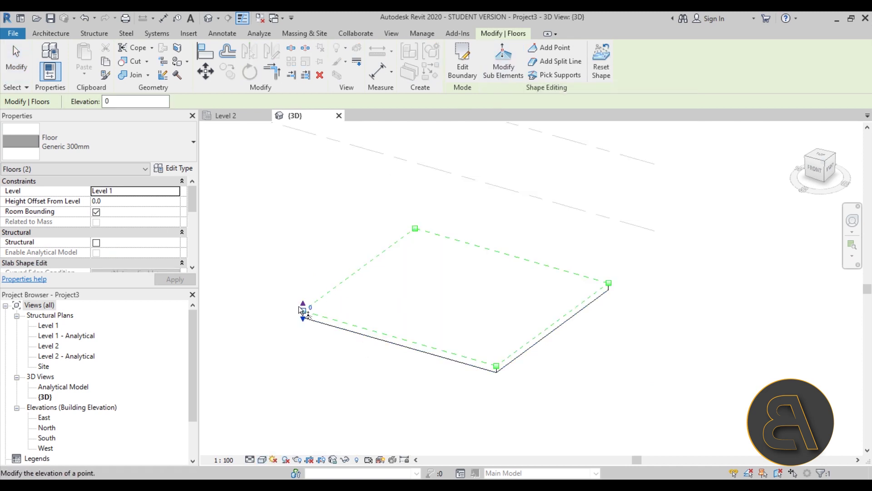
pyautogui.moveTo(304, 307); pyautogui.dragTo(304, 252)
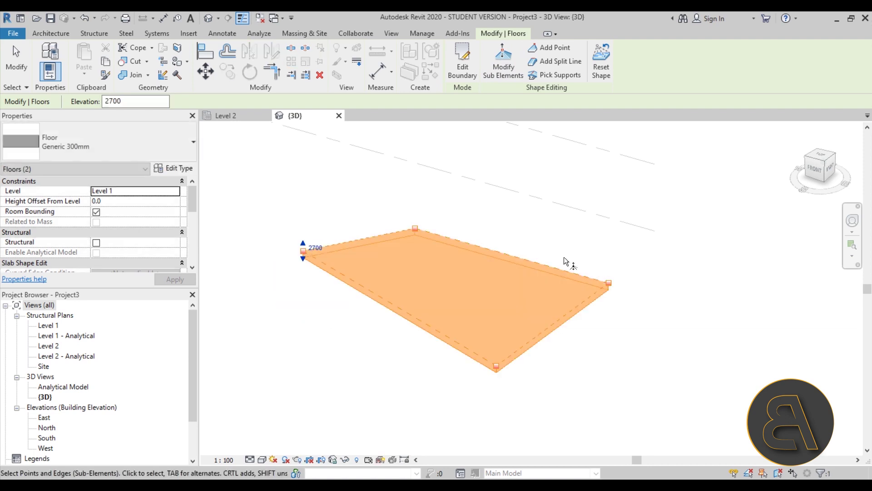
pyautogui.click(610, 283)
pyautogui.moveTo(610, 283); pyautogui.dragTo(608, 212)
pyautogui.keyDown('shift'); pyautogui.moveTo(638, 261); pyautogui.dragTo(517, 209, button='middle'); pyautogui.keyUp('shift')
pyautogui.click(24, 72)
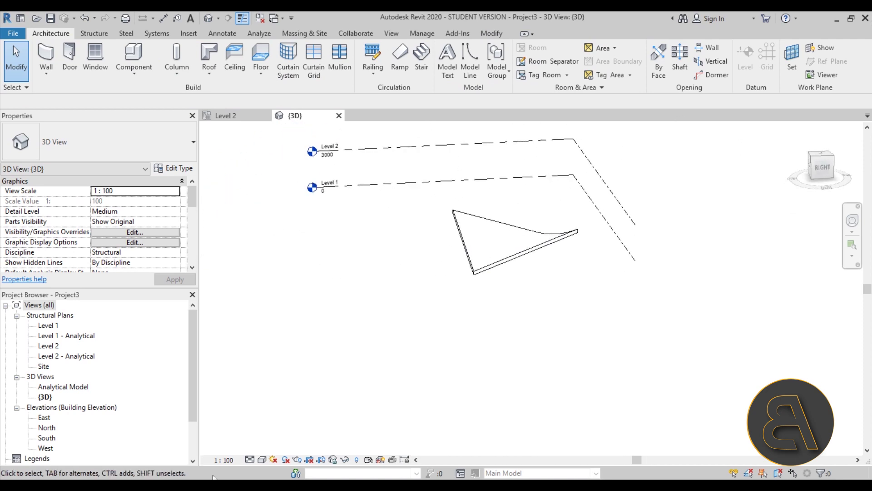
# Show the warped slab Shaded in 3D, then open the Level 1 plan
pyautogui.click(262, 459)
pyautogui.click(282, 410)
pyautogui.moveTo(384, 294)
pyautogui.keyDown('shift'); pyautogui.mouseDown(button='middle')
pyautogui.moveTo(462, 279)
pyautogui.moveTo(562, 278)
pyautogui.moveTo(522, 280)
pyautogui.moveTo(373, 362)
pyautogui.moveTo(408, 320)
pyautogui.mouseUp(button='middle'); pyautogui.keyUp('shift')
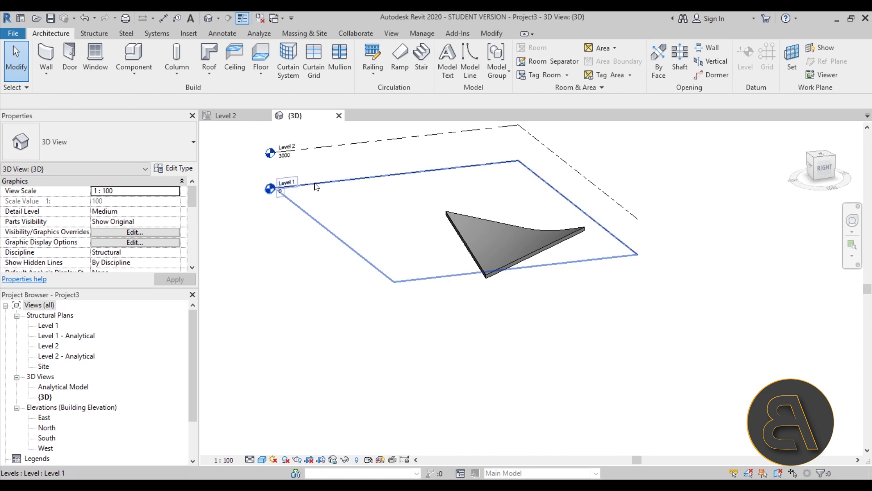
pyautogui.moveTo(369, 218); pyautogui.dragTo(356, 250, button='middle')
pyautogui.scroll(2, 464, 252)
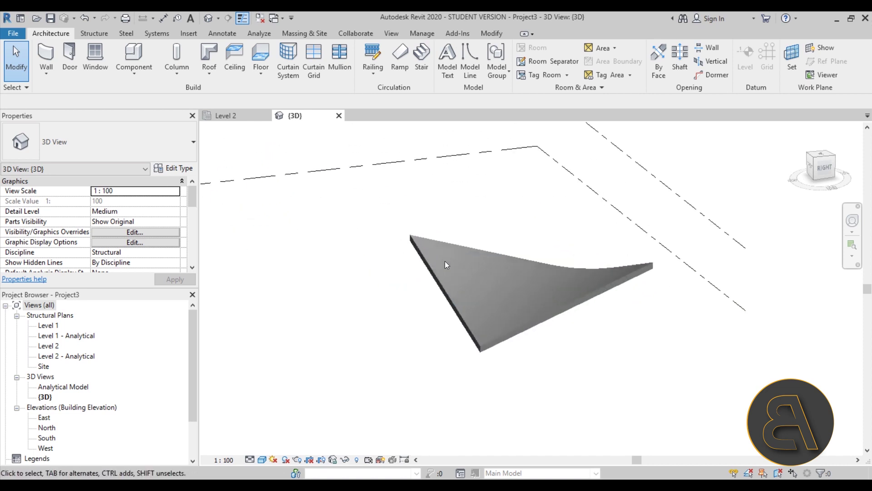
pyautogui.click(432, 268)
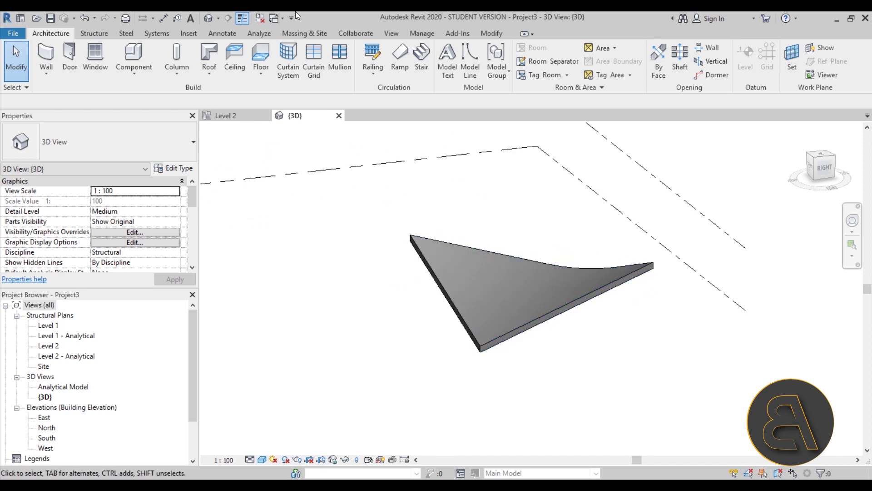
pyautogui.doubleClick(47, 327)
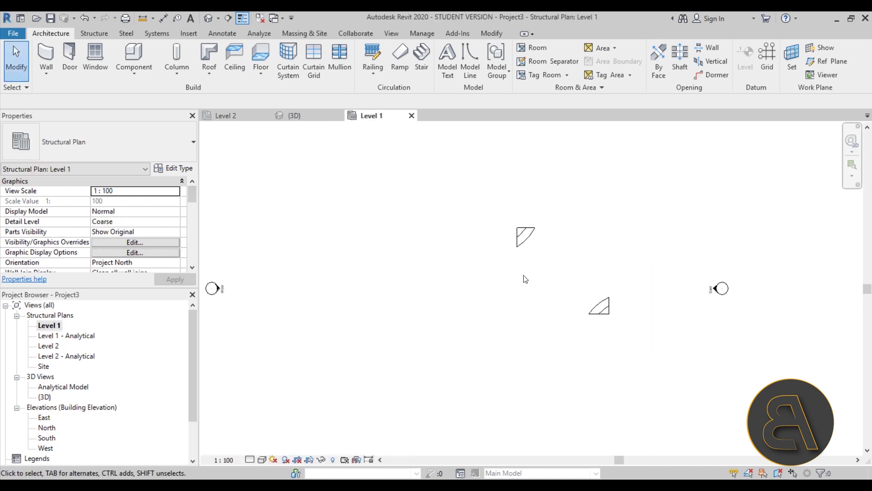
# Sketch the outer arc boundary and an inner arc offset 2000 from it
pyautogui.click(254, 58)
pyautogui.scroll(-3, 413, 280)
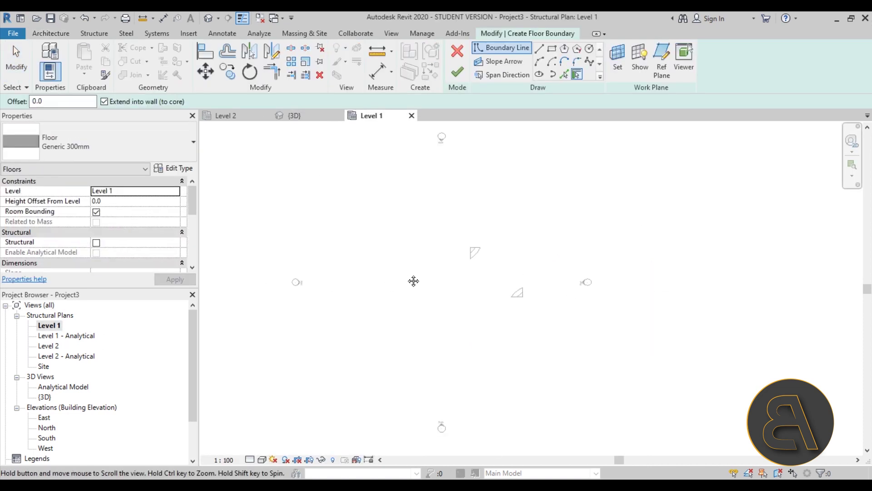
pyautogui.click(538, 67)
pyautogui.click(356, 299)
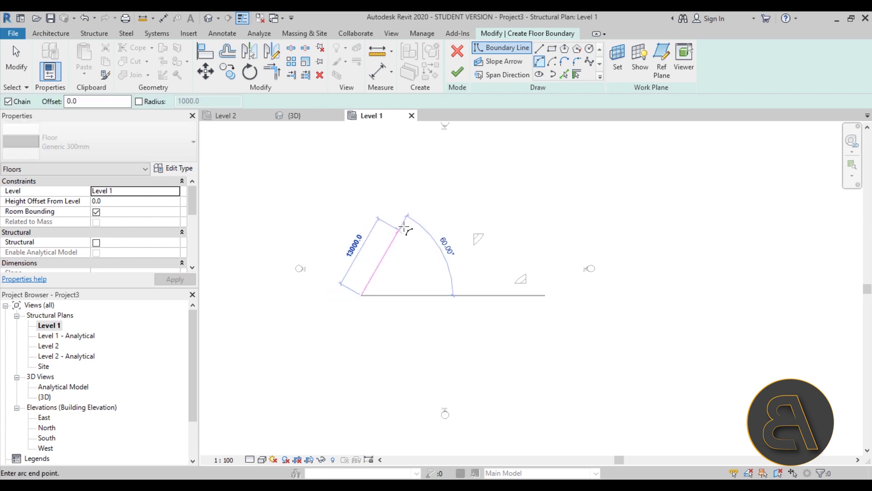
pyautogui.scroll(2, 401, 230)
pyautogui.click(396, 225)
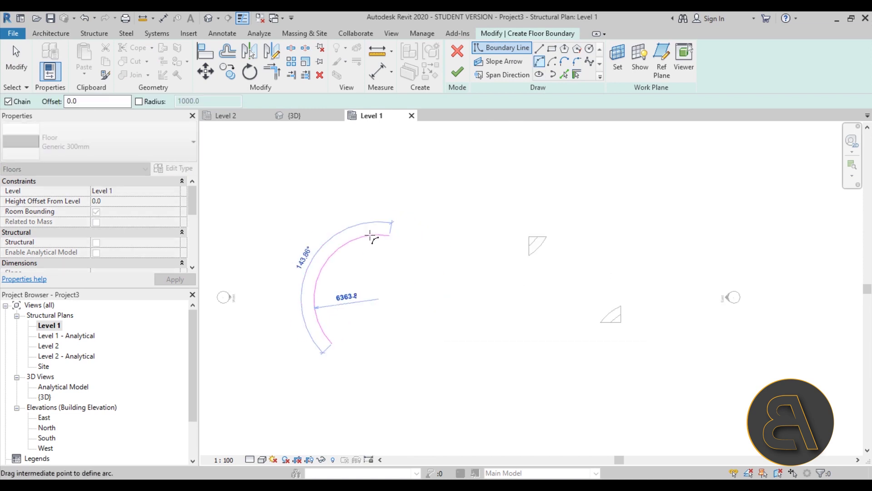
pyautogui.click(341, 260)
pyautogui.click(564, 74)
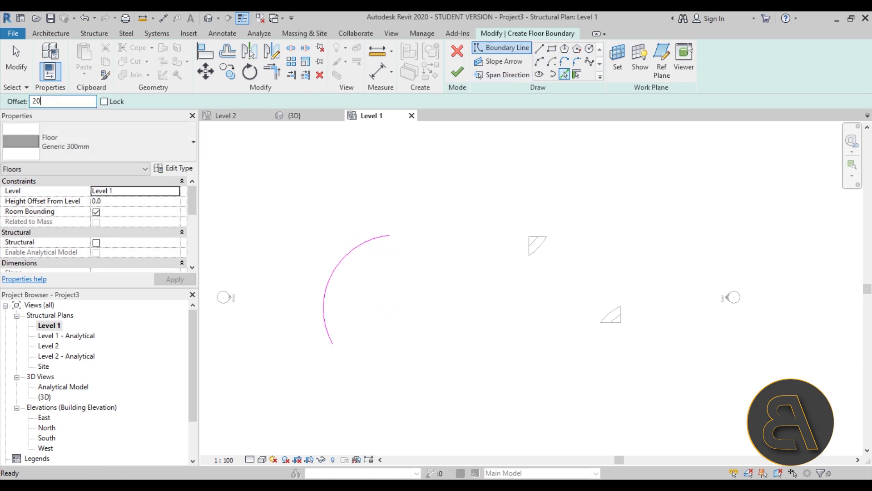
pyautogui.click(341, 265)
# Close both ring ends with straight lines, reset offset to 0, and finish the floor
pyautogui.click(539, 47)
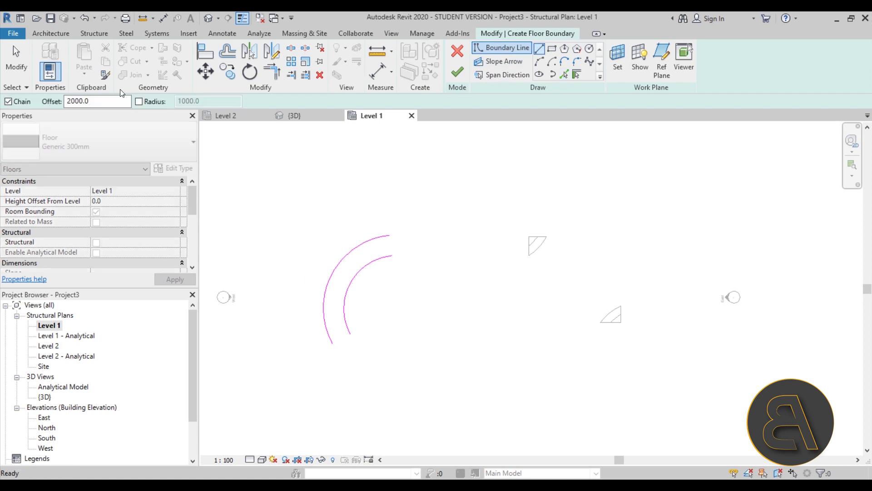
pyautogui.write('0')
pyautogui.press('Return')
pyautogui.click(390, 236)
pyautogui.scroll(2, 362, 223)
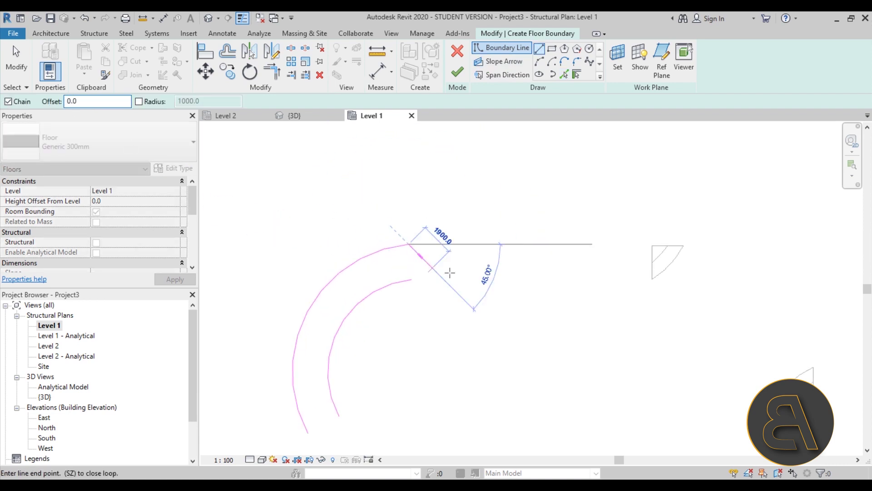
pyautogui.click(411, 279)
pyautogui.click(340, 416)
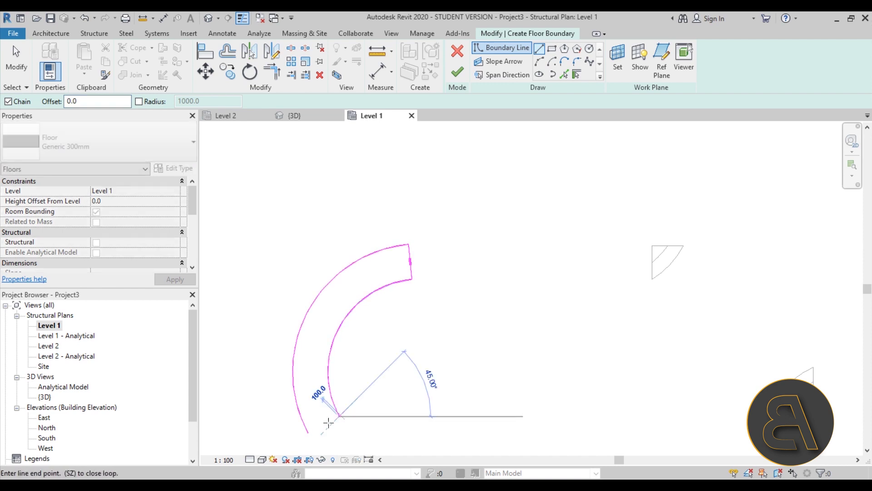
pyautogui.click(308, 431)
pyautogui.press('Escape')
pyautogui.press('Escape')
pyautogui.click(448, 80)
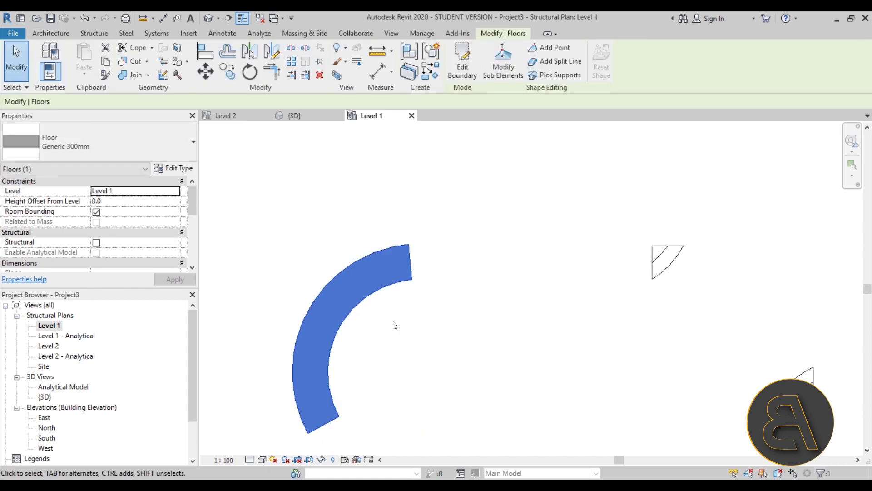
pyautogui.click(208, 19)
# Raise the curved floor's end edge to an elevation of 3000
pyautogui.keyDown('shift'); pyautogui.moveTo(427, 150); pyautogui.dragTo(443, 193, button='middle'); pyautogui.keyUp('shift')
pyautogui.moveTo(395, 207); pyautogui.dragTo(460, 320, button='middle')
pyautogui.scroll(1, 495, 201)
pyautogui.click(470, 188)
pyautogui.scroll(1, 460, 320)
pyautogui.click(502, 70)
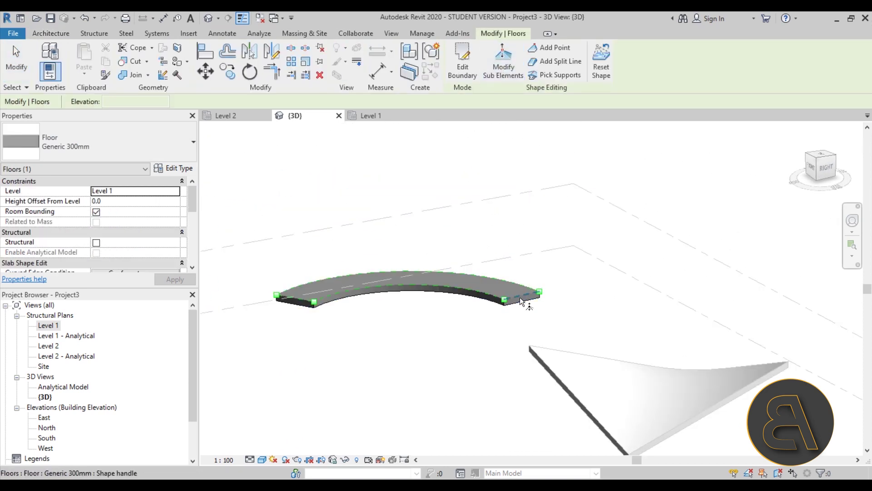
pyautogui.click(522, 303)
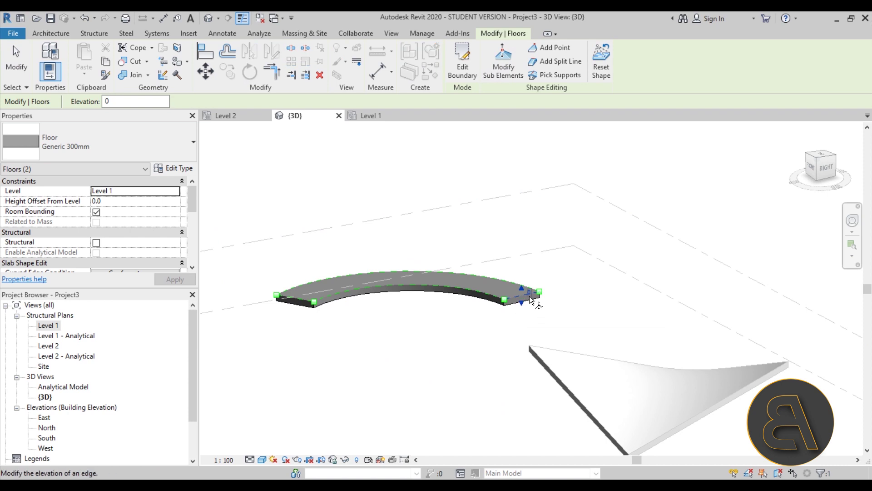
pyautogui.click(530, 296)
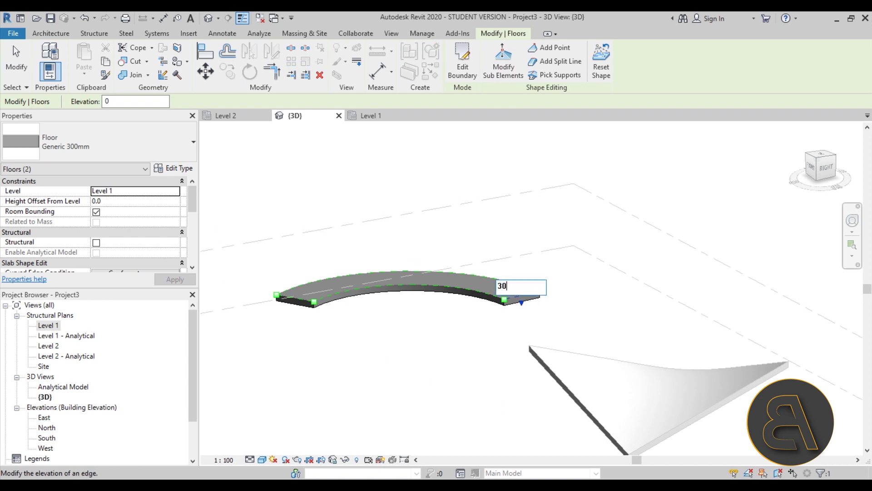
pyautogui.press('Return')
# Inspect the raised edge from a low side view, then open the Site plan
pyautogui.keyDown('shift'); pyautogui.moveTo(394, 301); pyautogui.dragTo(399, 263, button='middle'); pyautogui.keyUp('shift')
pyautogui.press('Escape')
pyautogui.click(410, 281)
pyautogui.press('Escape')
pyautogui.keyDown('shift'); pyautogui.moveTo(440, 333); pyautogui.dragTo(345, 321, button='middle'); pyautogui.keyUp('shift')
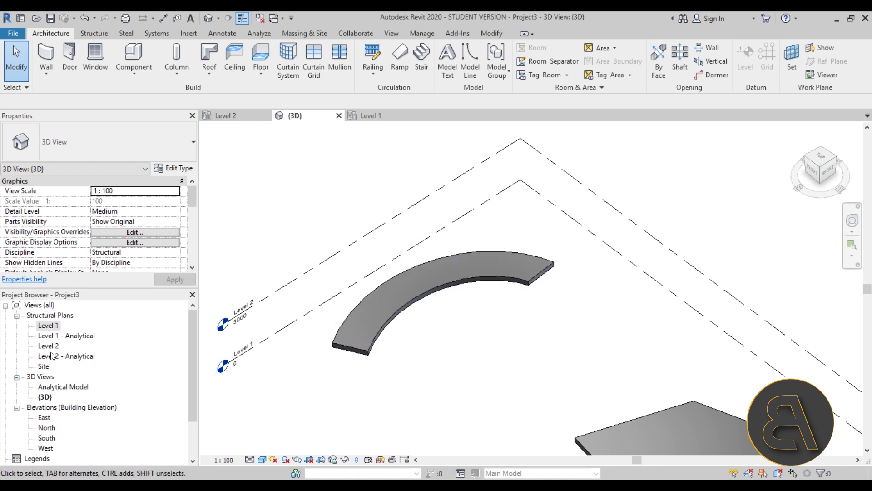
pyautogui.doubleClick(44, 367)
pyautogui.scroll(4, 488, 268)
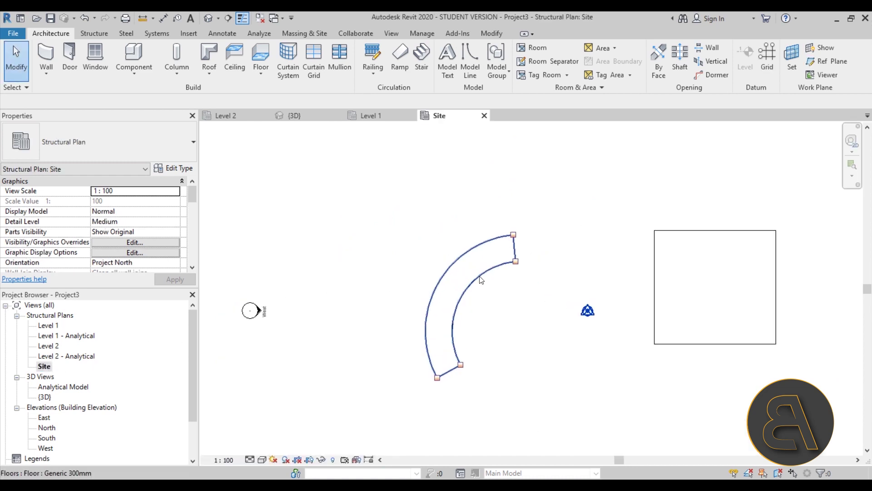
# Place a structural wall along the slab's outer edge, located by Finish Face: Exterior
pyautogui.click(104, 34)
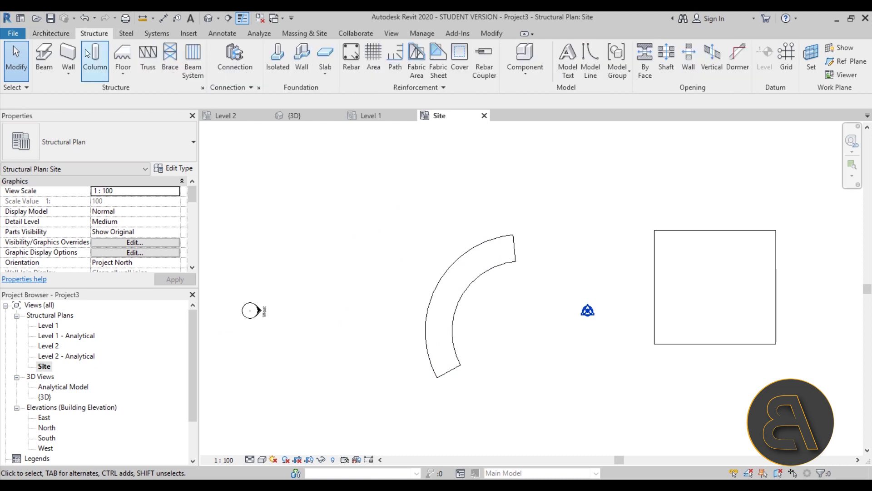
pyautogui.click(69, 57)
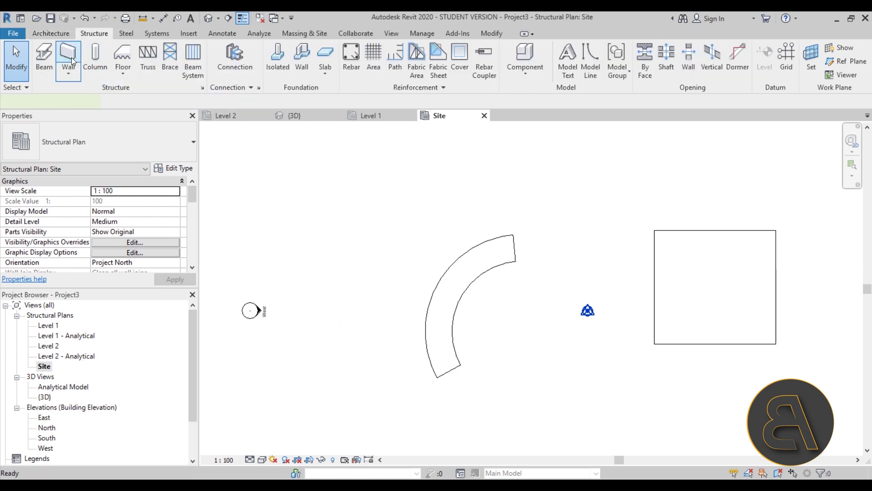
pyautogui.click(469, 77)
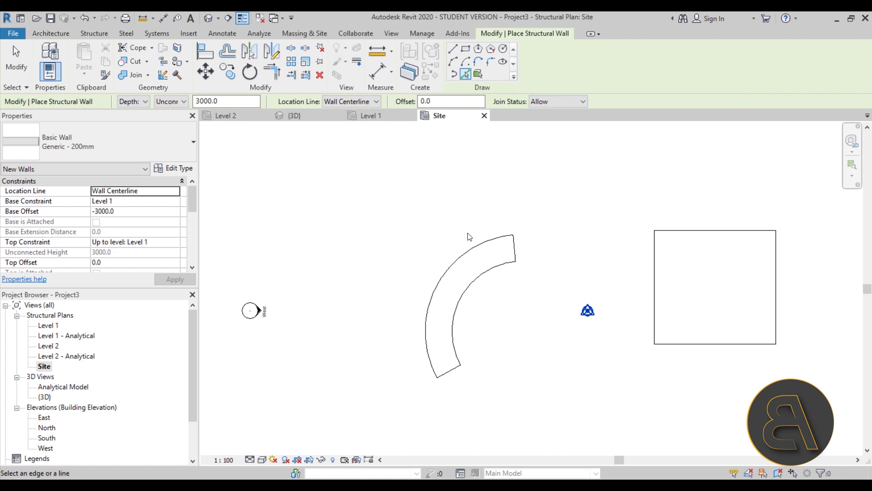
pyautogui.click(342, 103)
pyautogui.click(347, 129)
pyautogui.scroll(3, 440, 287)
pyautogui.click(439, 284)
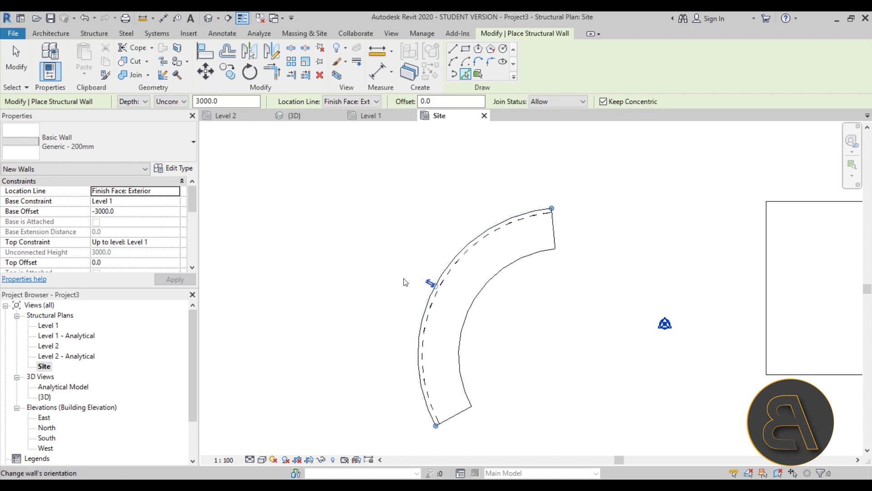
pyautogui.click(21, 70)
pyautogui.scroll(-1, 444, 215)
# Drag both wall ends along the arc to trim it to 53.91°
pyautogui.click(462, 244)
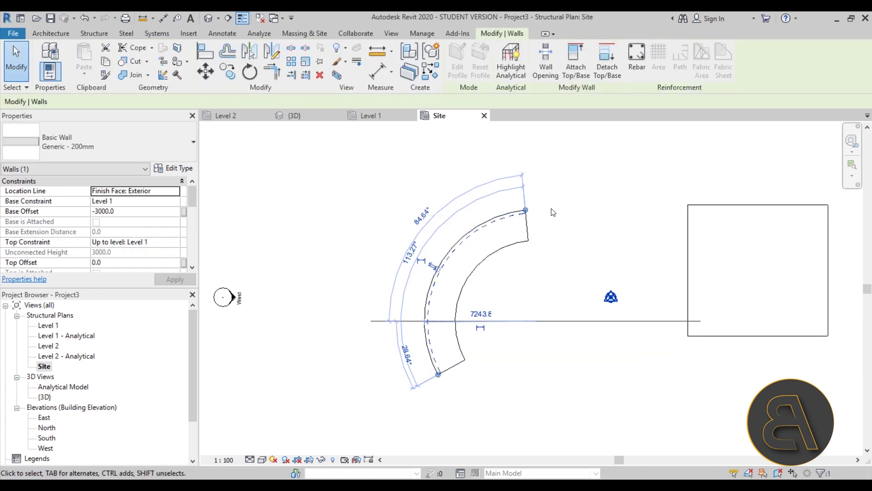
pyautogui.scroll(4, 551, 210)
pyautogui.moveTo(508, 211); pyautogui.dragTo(463, 220)
pyautogui.scroll(-1, 459, 280)
pyautogui.moveTo(459, 279); pyautogui.dragTo(467, 205, button='middle')
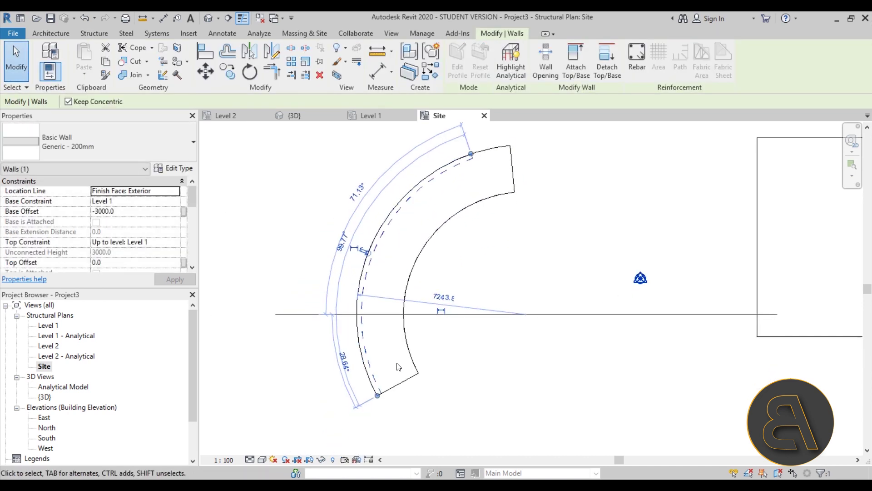
pyautogui.moveTo(377, 395); pyautogui.dragTo(361, 264)
pyautogui.click(208, 19)
# Set the curved wall's base offset to 0 and top constraint to Level 2
pyautogui.keyDown('shift'); pyautogui.moveTo(440, 282); pyautogui.dragTo(343, 331, button='middle'); pyautogui.keyUp('shift')
pyautogui.click(337, 339)
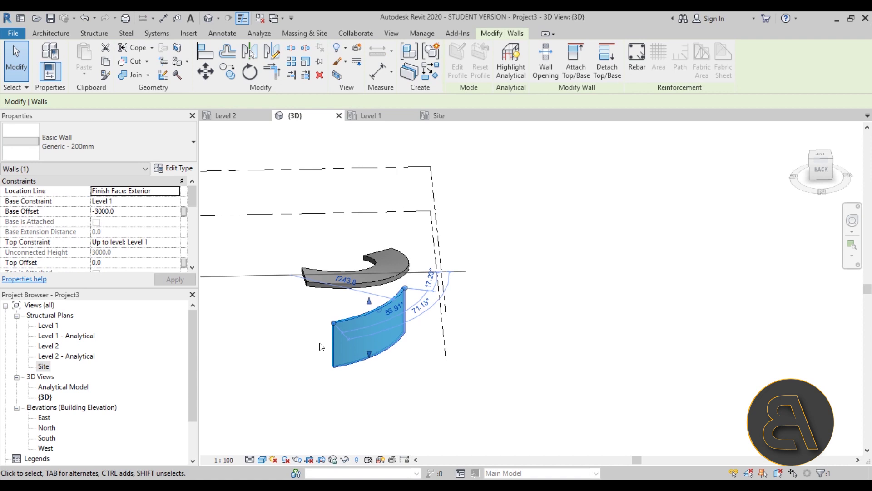
pyautogui.scroll(1, 321, 346)
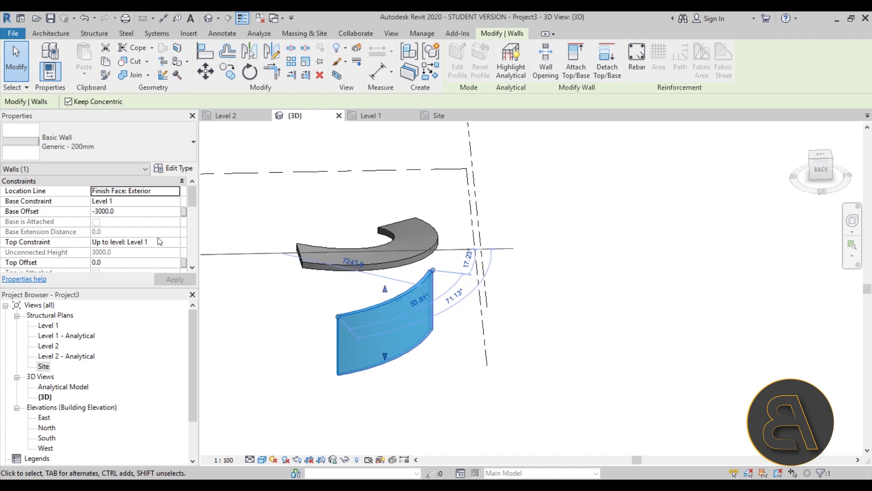
pyautogui.click(130, 212)
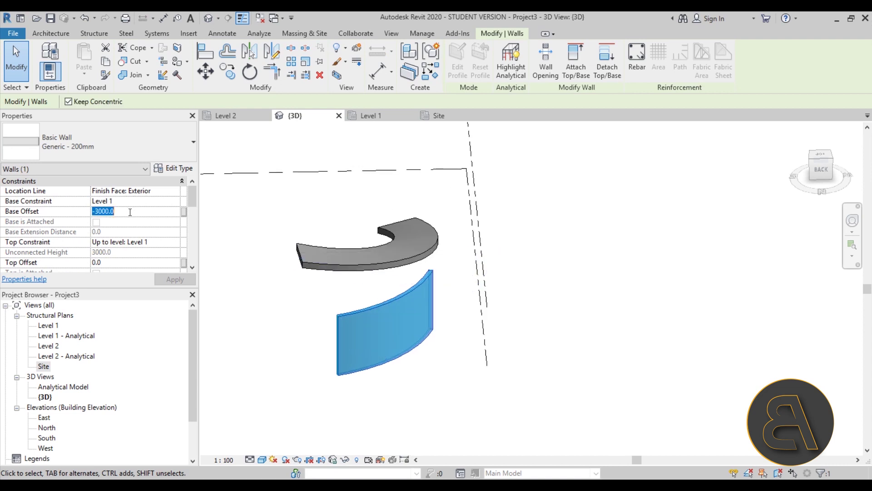
pyautogui.write('0')
pyautogui.click(175, 244)
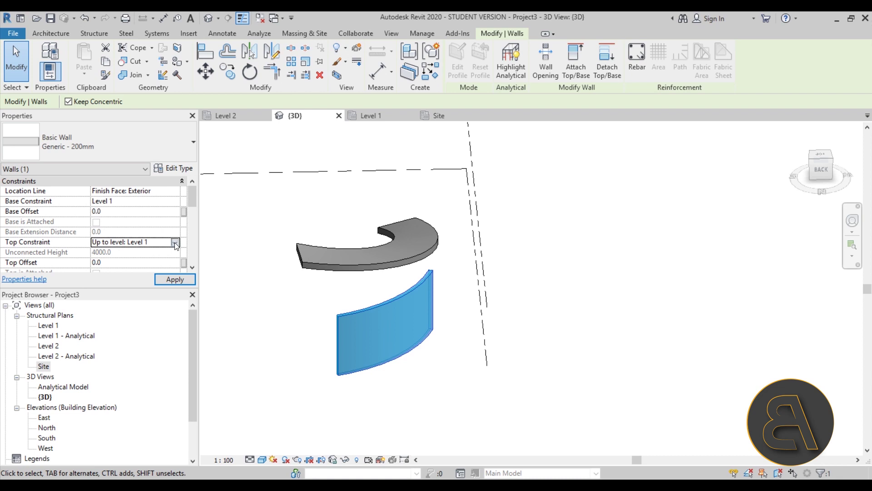
pyautogui.click(108, 269)
pyautogui.click(165, 278)
pyautogui.moveTo(426, 364)
pyautogui.keyDown('shift'); pyautogui.mouseDown(button='middle')
pyautogui.moveTo(405, 299)
pyautogui.moveTo(400, 338)
pyautogui.moveTo(431, 357)
pyautogui.mouseUp(button='middle'); pyautogui.keyUp('shift')
# Attach the wall's top to the curved floor and view it from the front
pyautogui.click(399, 342)
pyautogui.scroll(1, 383, 299)
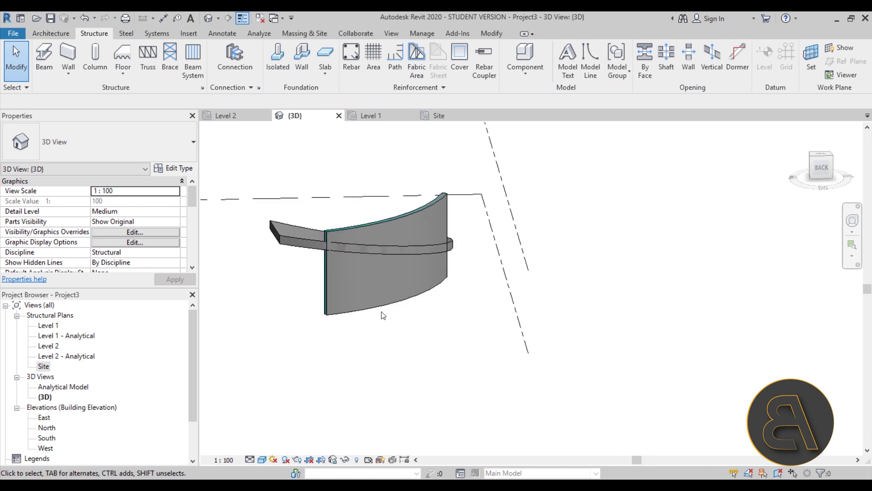
pyautogui.click(380, 290)
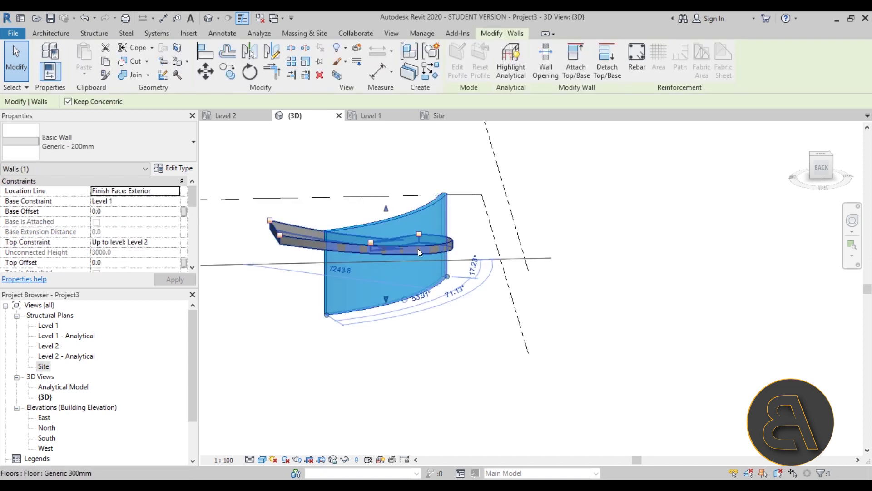
pyautogui.click(577, 68)
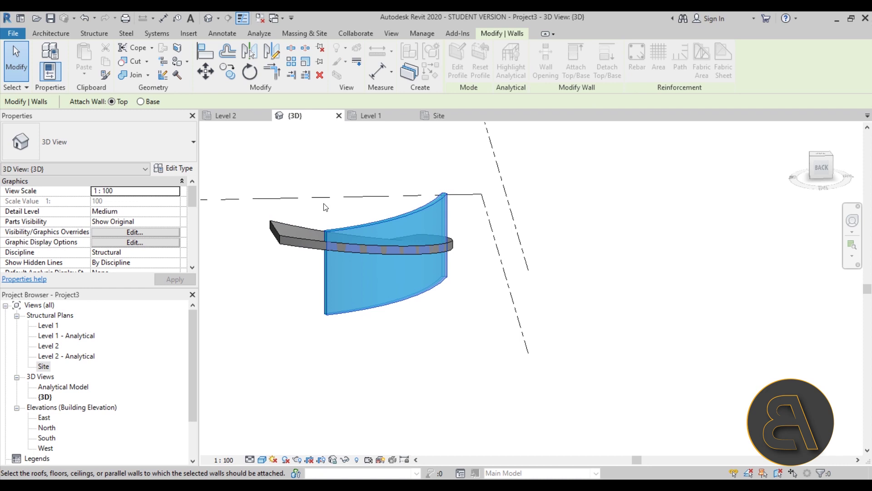
pyautogui.click(350, 239)
pyautogui.click(295, 332)
pyautogui.keyDown('shift'); pyautogui.moveTo(310, 317); pyautogui.dragTo(593, 335, button='middle'); pyautogui.keyUp('shift')
pyautogui.click(276, 335)
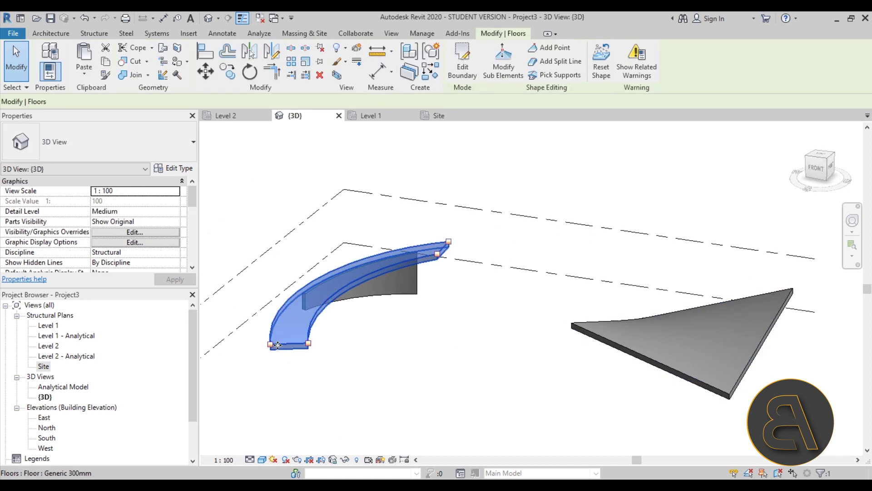
# Hide the curved floor slab in the 3D view and undo an accidental wall move
pyautogui.click(347, 51)
pyautogui.click(368, 66)
pyautogui.moveTo(362, 324)
pyautogui.keyDown('shift'); pyautogui.mouseDown(button='middle')
pyautogui.moveTo(506, 306)
pyautogui.moveTo(448, 364)
pyautogui.moveTo(380, 308)
pyautogui.moveTo(372, 324)
pyautogui.mouseUp(button='middle'); pyautogui.keyUp('shift')
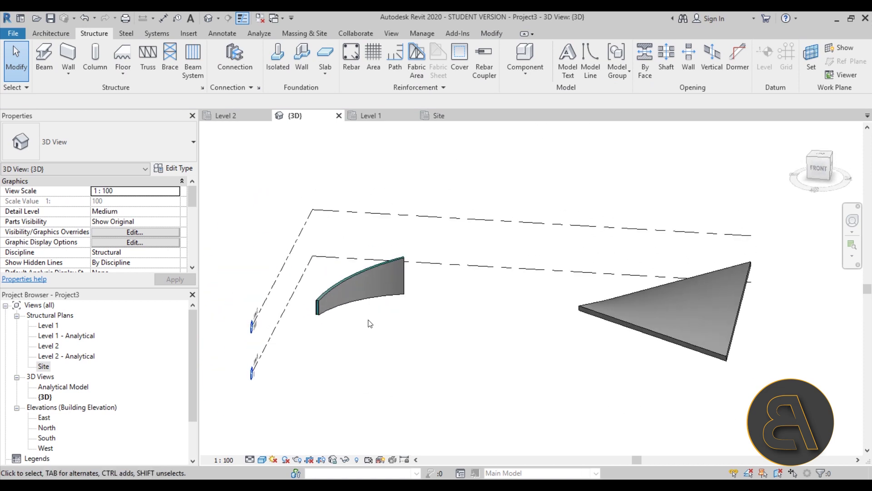
pyautogui.moveTo(356, 300); pyautogui.dragTo(398, 310)
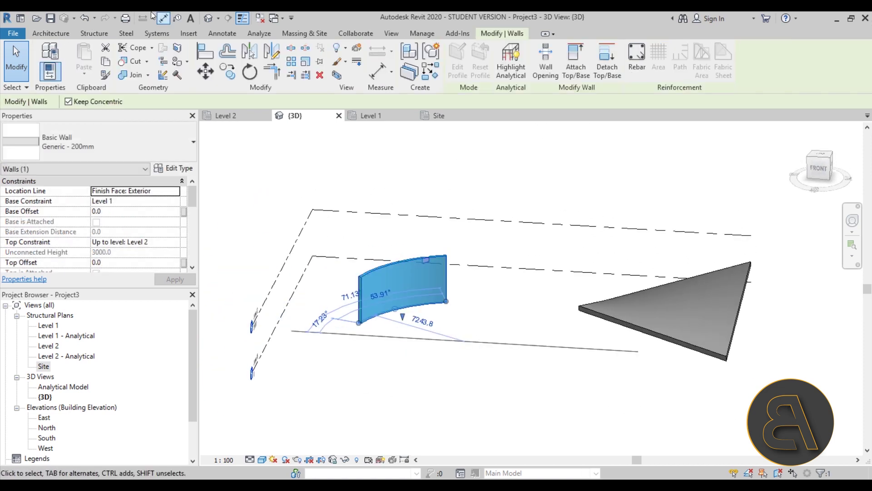
pyautogui.click(84, 18)
# Orbit to a front view and switch the visual style to Wireframe
pyautogui.scroll(3, 324, 273)
pyautogui.moveTo(352, 339)
pyautogui.keyDown('shift'); pyautogui.mouseDown(button='middle')
pyautogui.moveTo(442, 287)
pyautogui.moveTo(564, 296)
pyautogui.moveTo(652, 248)
pyautogui.moveTo(477, 318)
pyautogui.moveTo(331, 353)
pyautogui.moveTo(374, 356)
pyautogui.moveTo(287, 305)
pyautogui.moveTo(633, 214)
pyautogui.moveTo(473, 277)
pyautogui.moveTo(529, 290)
pyautogui.moveTo(525, 306)
pyautogui.moveTo(545, 291)
pyautogui.mouseUp(button='middle'); pyautogui.keyUp('shift')
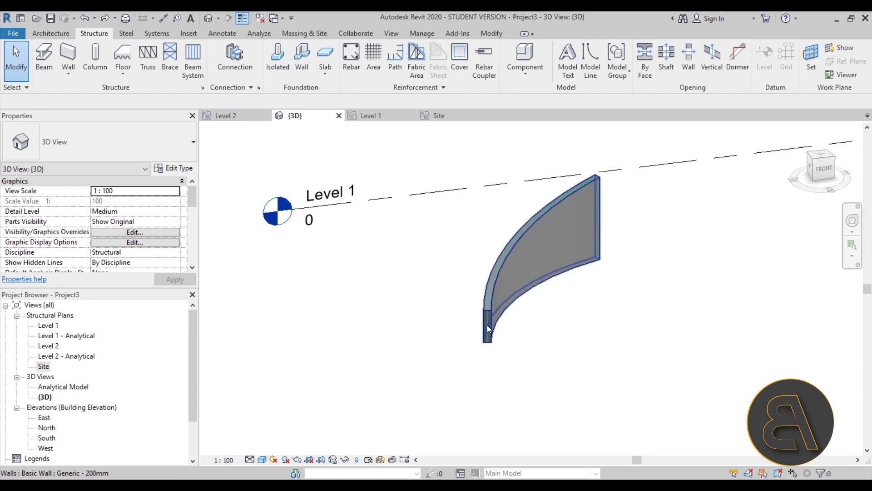
pyautogui.keyDown('shift'); pyautogui.moveTo(583, 193); pyautogui.dragTo(522, 279, button='middle'); pyautogui.keyUp('shift')
pyautogui.keyDown('shift'); pyautogui.moveTo(586, 242); pyautogui.dragTo(431, 332, button='middle'); pyautogui.keyUp('shift')
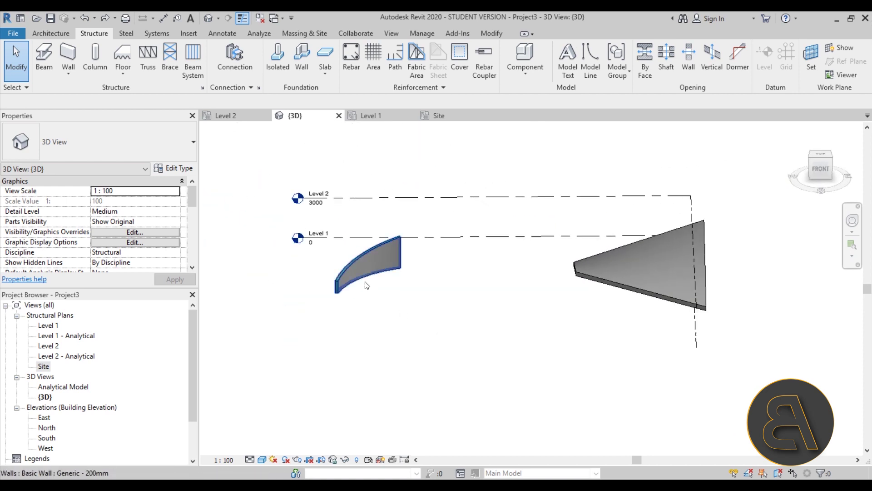
pyautogui.scroll(3, 356, 284)
pyautogui.keyDown('shift'); pyautogui.moveTo(372, 292); pyautogui.dragTo(395, 298, button='middle'); pyautogui.keyUp('shift')
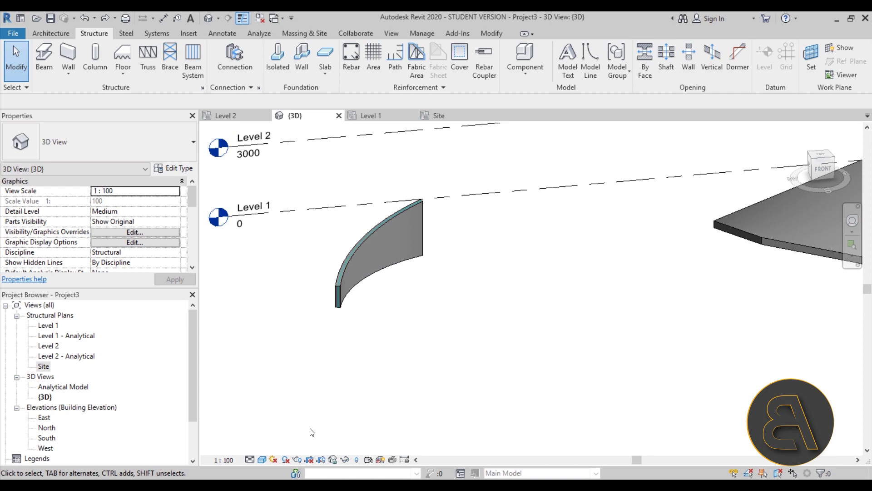
pyautogui.click(263, 460)
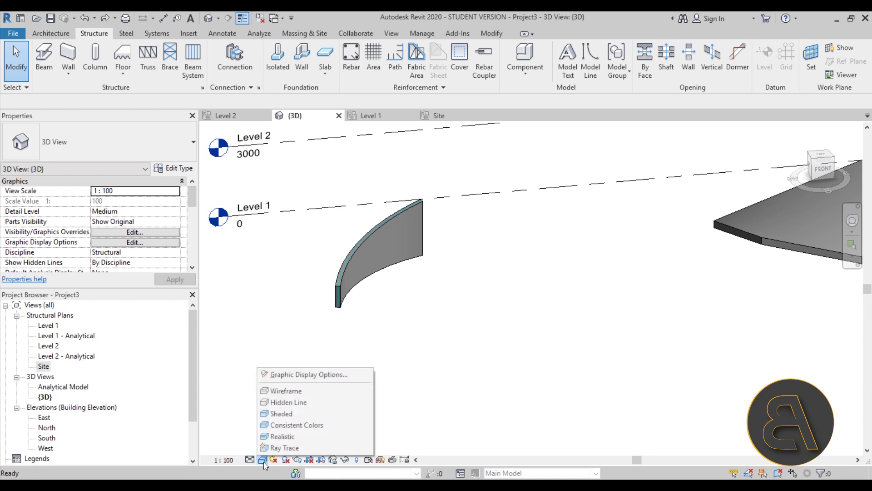
pyautogui.click(293, 391)
pyautogui.keyDown('shift'); pyautogui.moveTo(345, 363); pyautogui.dragTo(561, 360, button='middle'); pyautogui.keyUp('shift')
pyautogui.scroll(5, 452, 306)
pyautogui.scroll(-4, 440, 356)
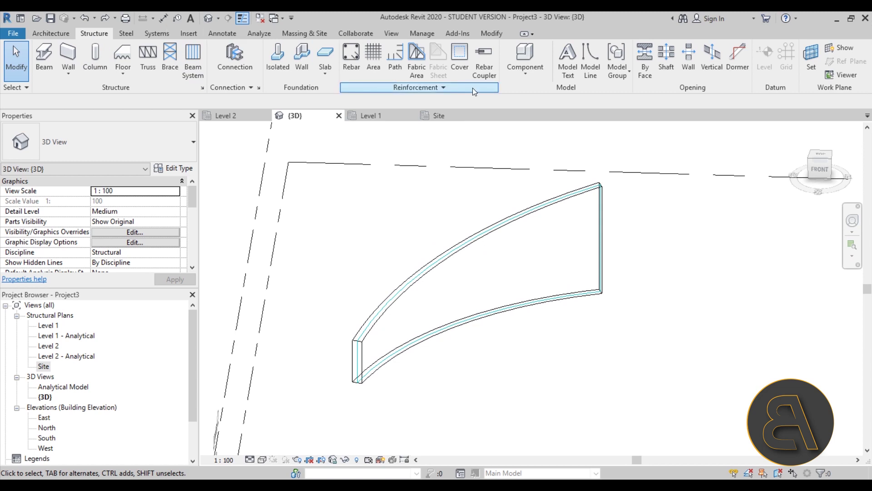
# Start free-form rebar and pick the curved wall's face as host
pyautogui.click(360, 69)
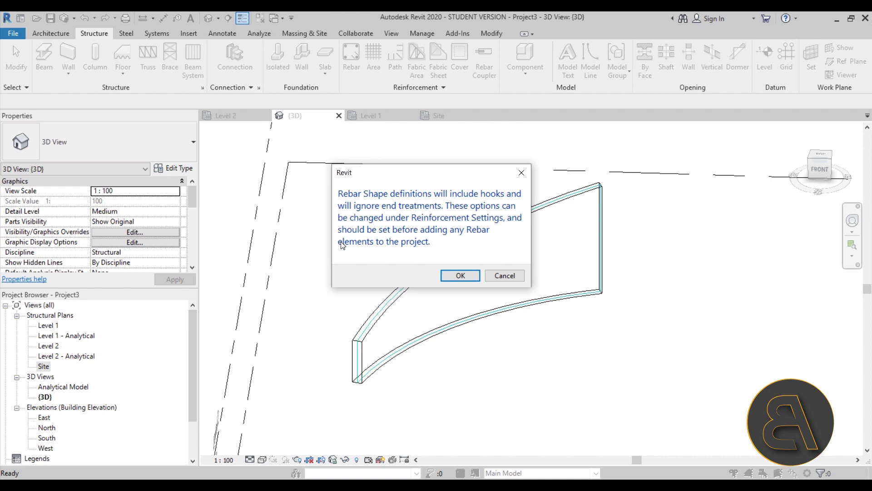
pyautogui.click(460, 275)
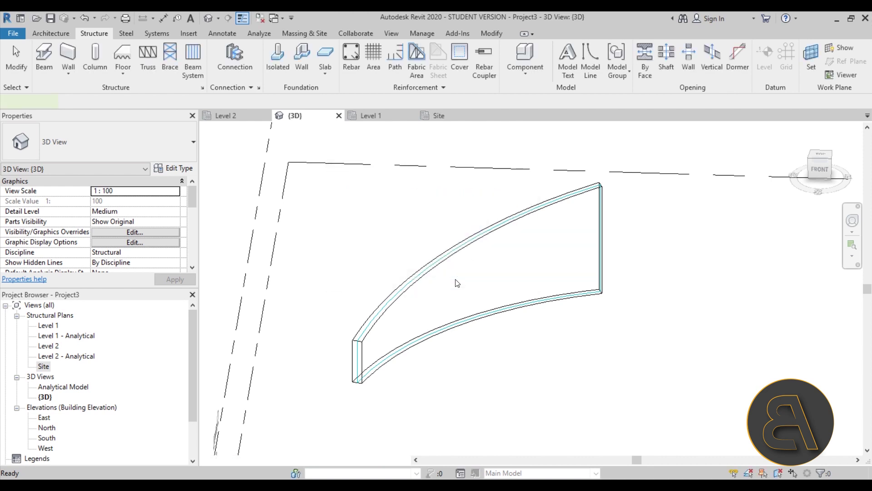
pyautogui.moveTo(452, 282); pyautogui.dragTo(433, 287, button='middle')
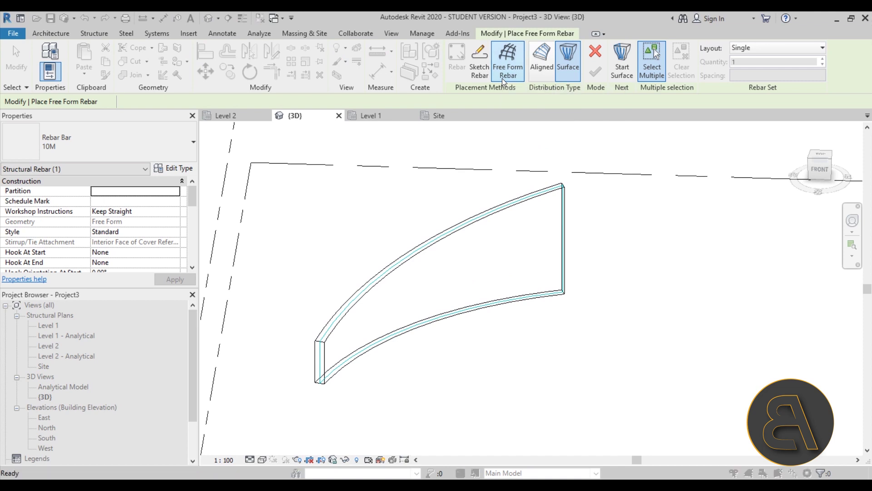
pyautogui.click(479, 76)
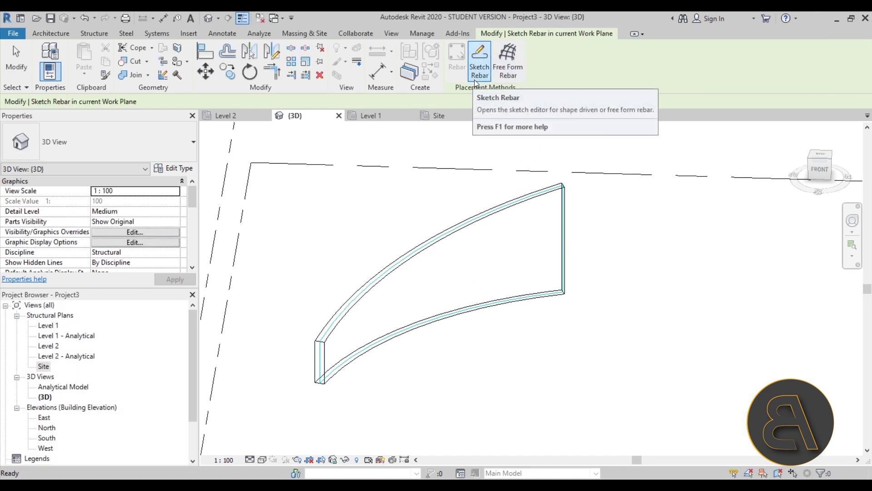
pyautogui.click(506, 77)
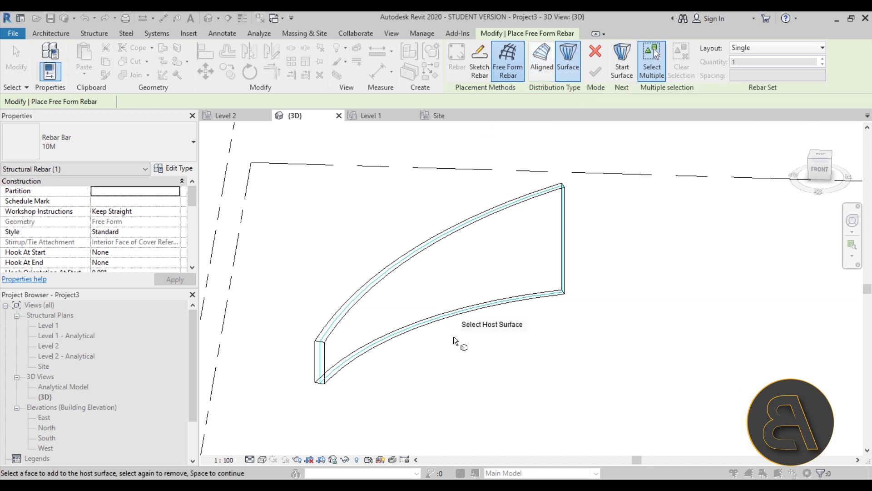
pyautogui.scroll(-5, 400, 277)
pyautogui.click(368, 266)
# Use Aligned distribution with Select Multiple and pick the wall's long face as host
pyautogui.click(539, 68)
pyautogui.scroll(-1, 358, 233)
pyautogui.moveTo(358, 233); pyautogui.dragTo(312, 221, button='middle')
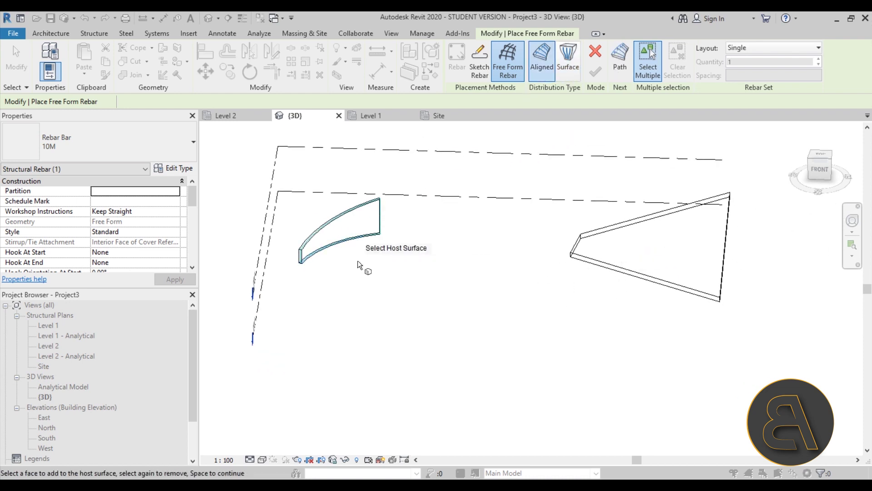
pyautogui.scroll(5, 301, 238)
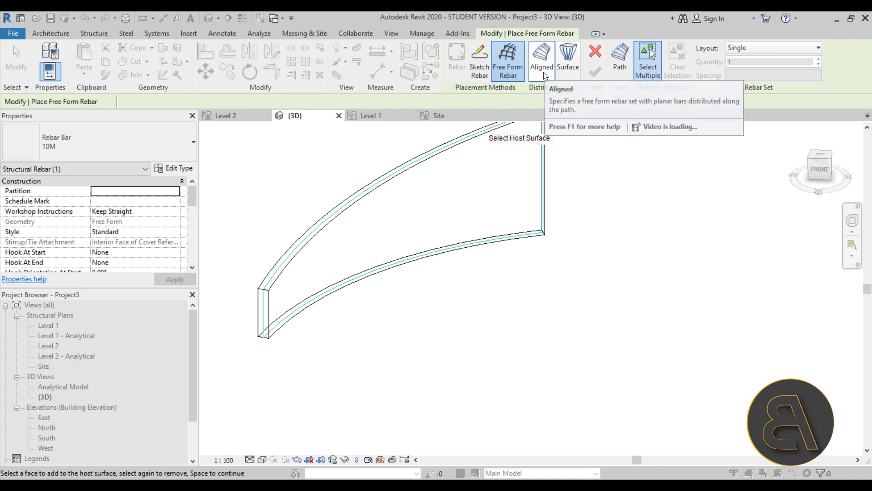
pyautogui.moveTo(424, 230); pyautogui.dragTo(454, 264, button='middle')
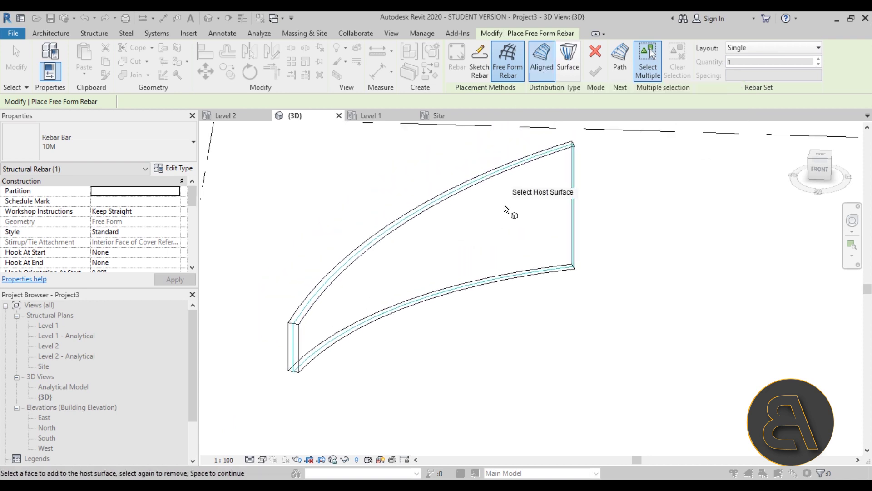
pyautogui.click(648, 77)
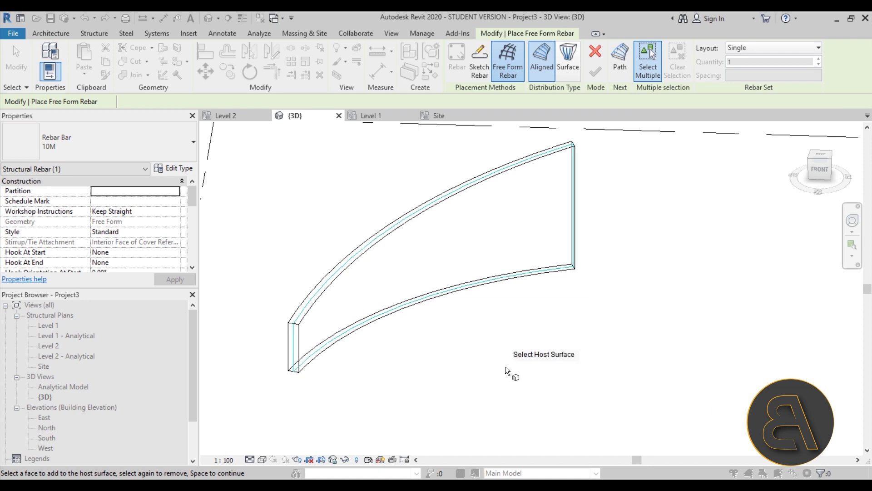
pyautogui.scroll(2, 311, 366)
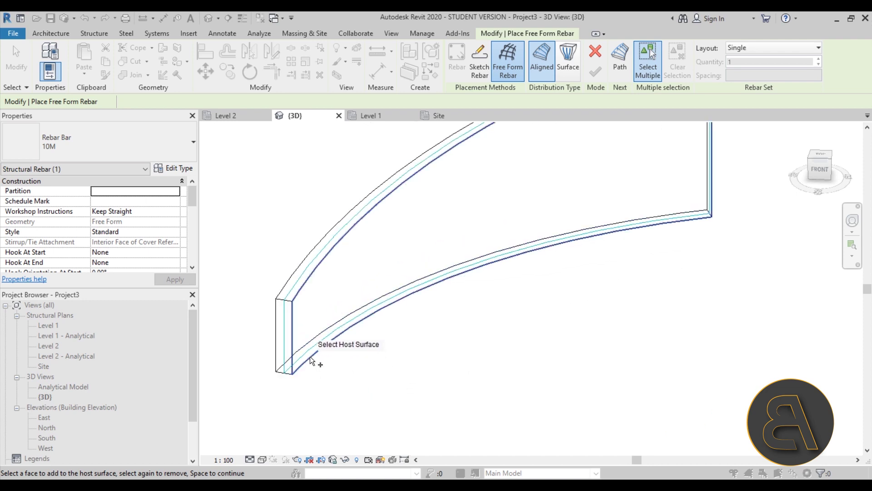
pyautogui.click(310, 356)
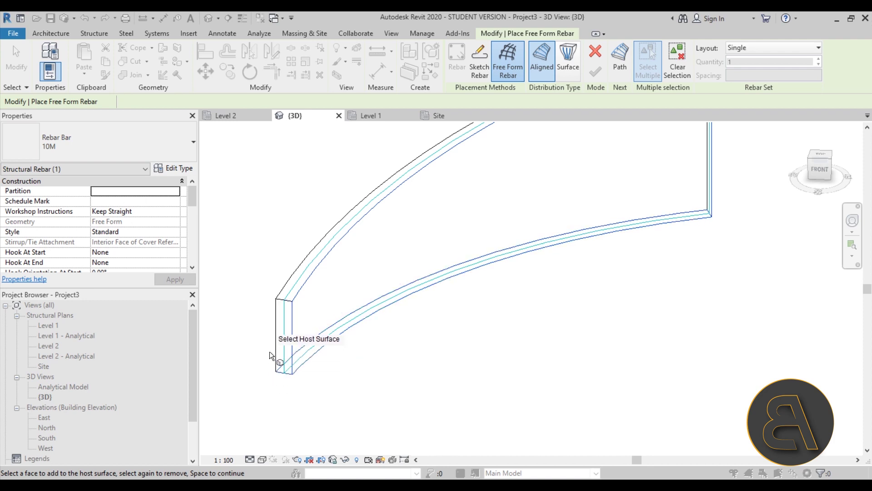
pyautogui.scroll(2, 269, 348)
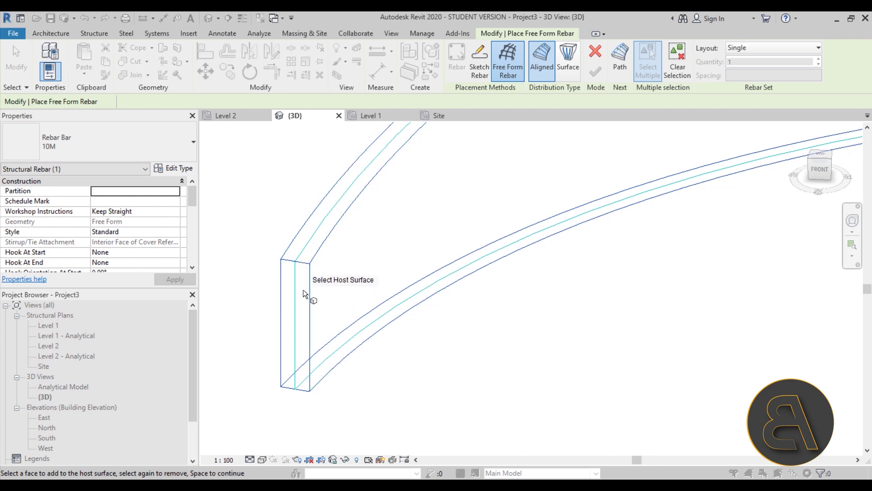
pyautogui.scroll(-2, 303, 291)
pyautogui.scroll(-1, 290, 351)
pyautogui.scroll(-1, 307, 356)
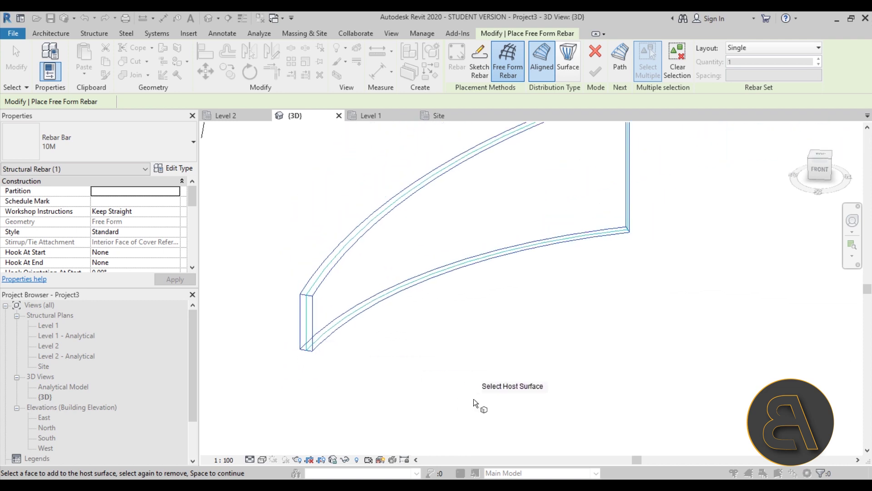
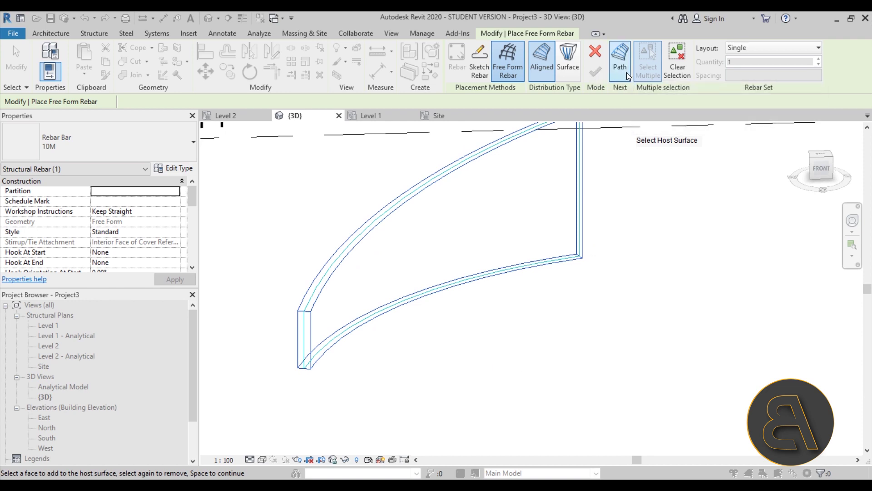
# Move on from the wall's host faces to picking the rebar path
pyautogui.click(622, 70)
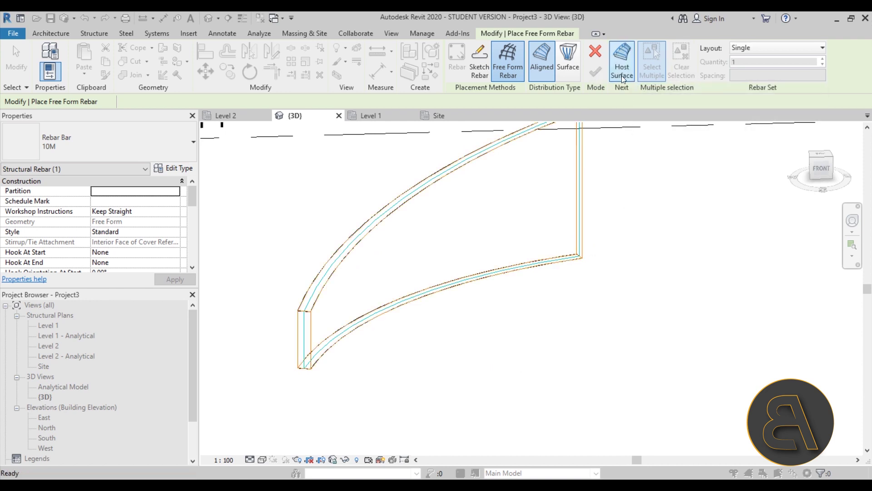
# Lay bars along the wall's lower curved edge at 400.0 mm Maximum Spacing and finish
pyautogui.click(473, 283)
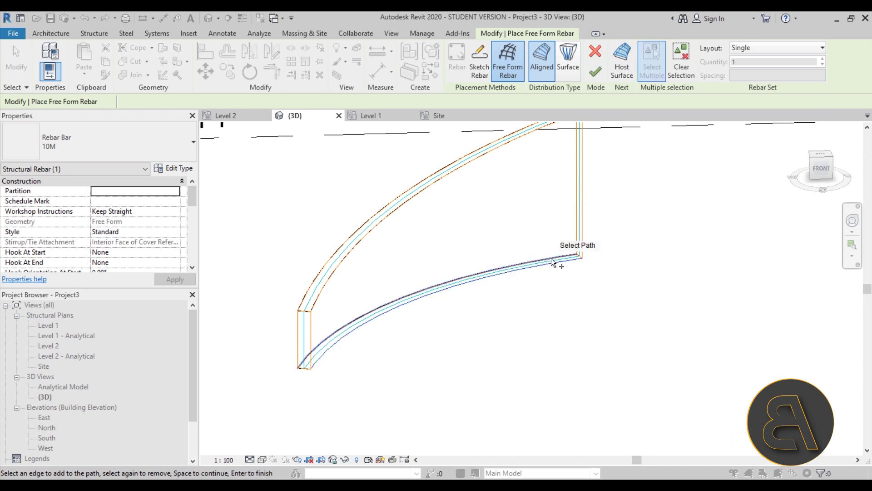
pyautogui.scroll(-1, 470, 293)
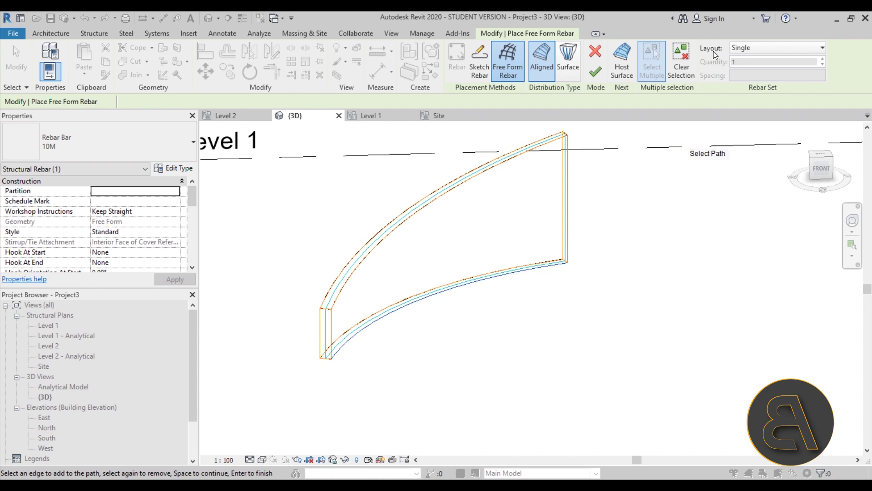
pyautogui.click(749, 51)
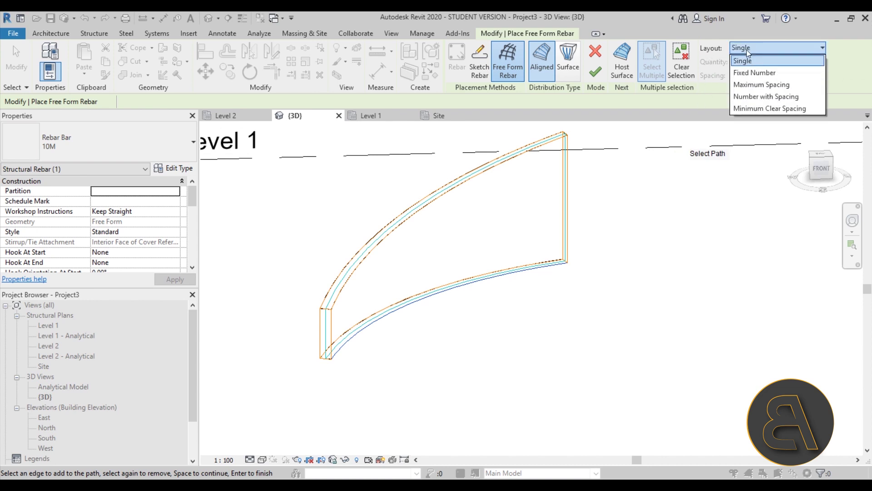
pyautogui.click(746, 85)
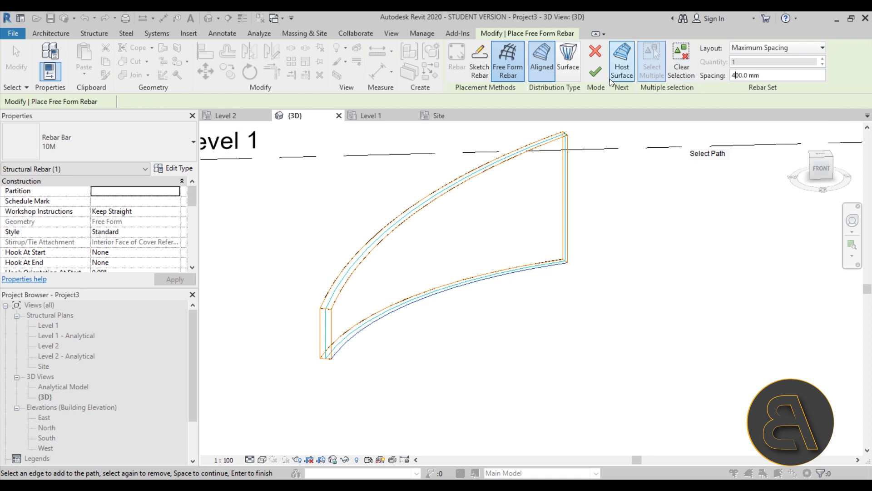
pyautogui.click(595, 72)
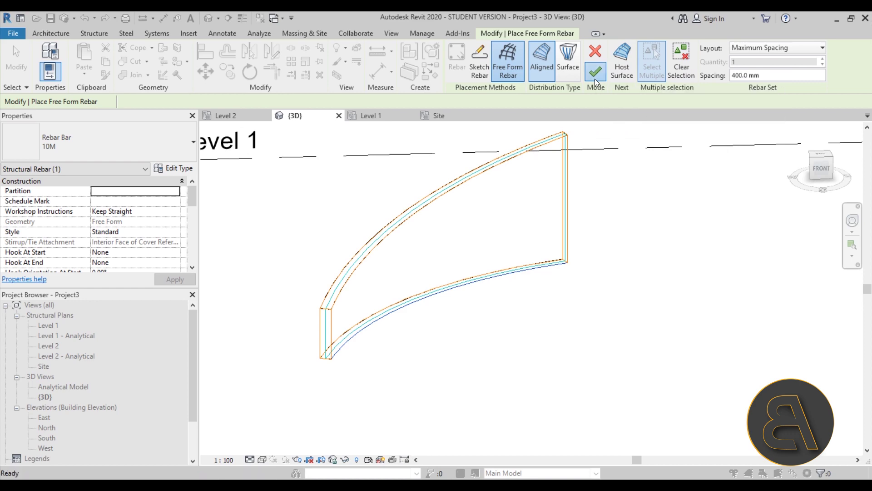
# Inspect the new bars, toggle Select Multiple, and exit the rebar placement command
pyautogui.moveTo(497, 305)
pyautogui.keyDown('shift'); pyautogui.mouseDown(button='middle')
pyautogui.moveTo(336, 255)
pyautogui.moveTo(438, 315)
pyautogui.moveTo(500, 306)
pyautogui.mouseUp(button='middle'); pyautogui.keyUp('shift')
pyautogui.scroll(3, 334, 321)
pyautogui.scroll(3, 319, 340)
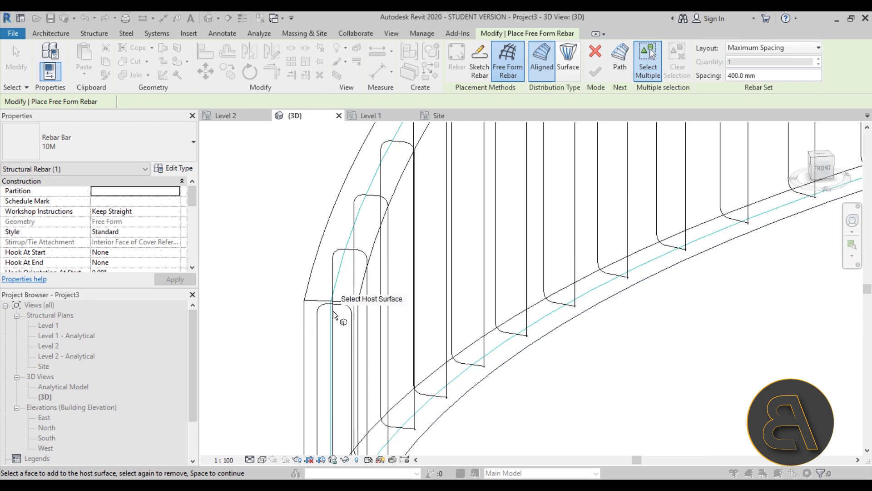
pyautogui.scroll(4, 334, 311)
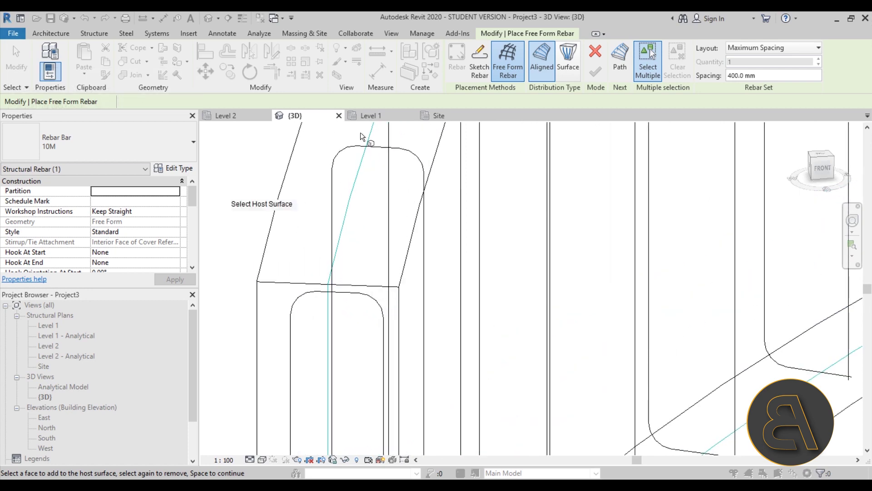
pyautogui.scroll(-3, 575, 168)
pyautogui.scroll(-3, 504, 230)
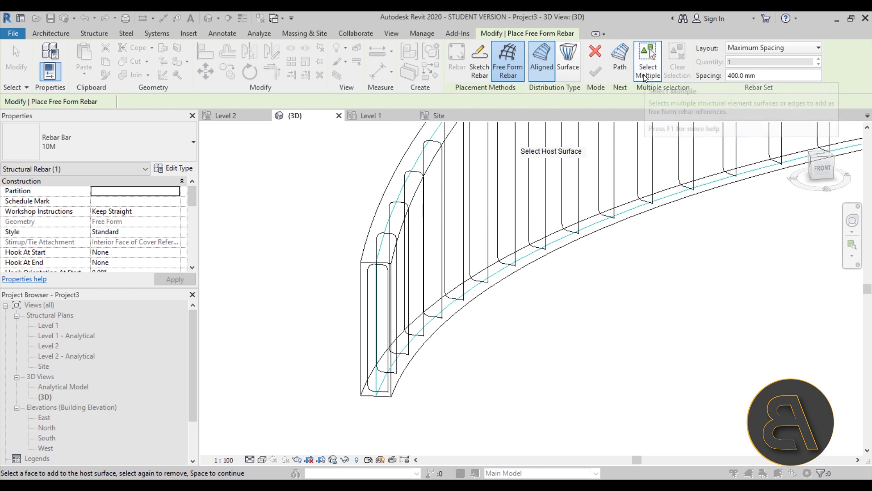
pyautogui.click(646, 68)
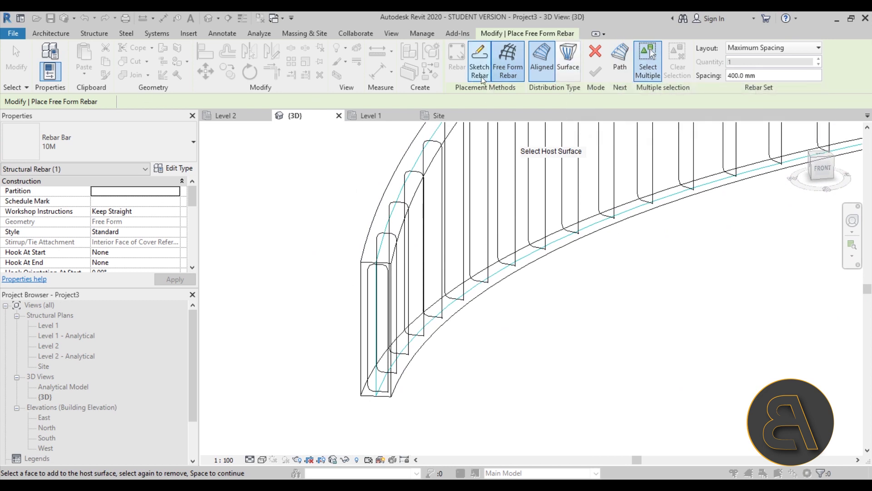
pyautogui.click(621, 70)
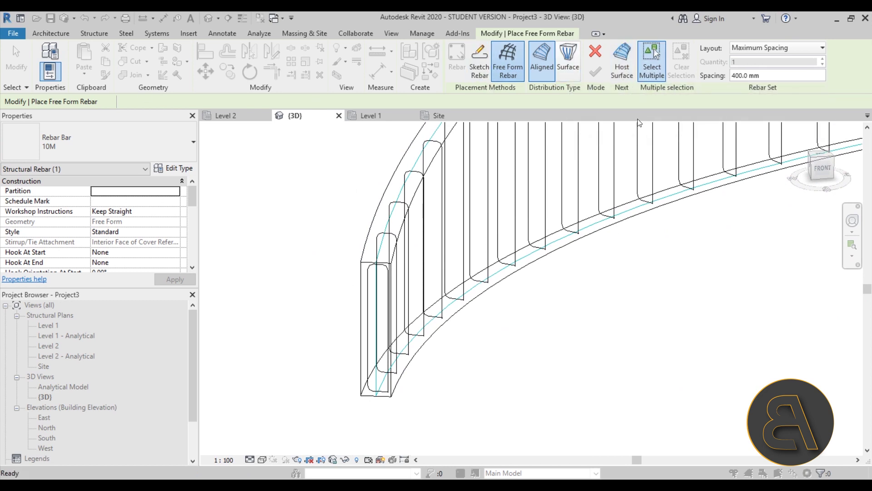
pyautogui.press('Escape')
# Select the wall's rebar set, keep 10M bars, and apply 300.0 mm spacing for 23 bars
pyautogui.scroll(-1, 595, 222)
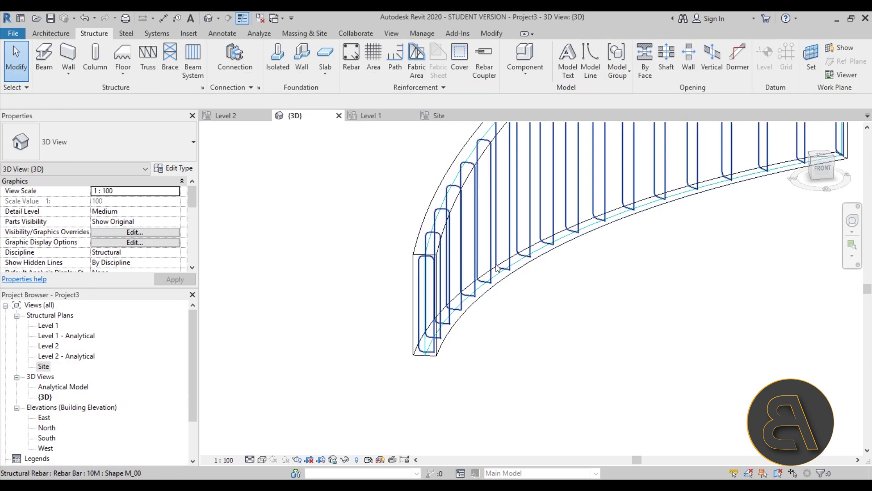
pyautogui.click(497, 268)
pyautogui.keyDown('shift'); pyautogui.moveTo(499, 326); pyautogui.dragTo(436, 318, button='middle'); pyautogui.keyUp('shift')
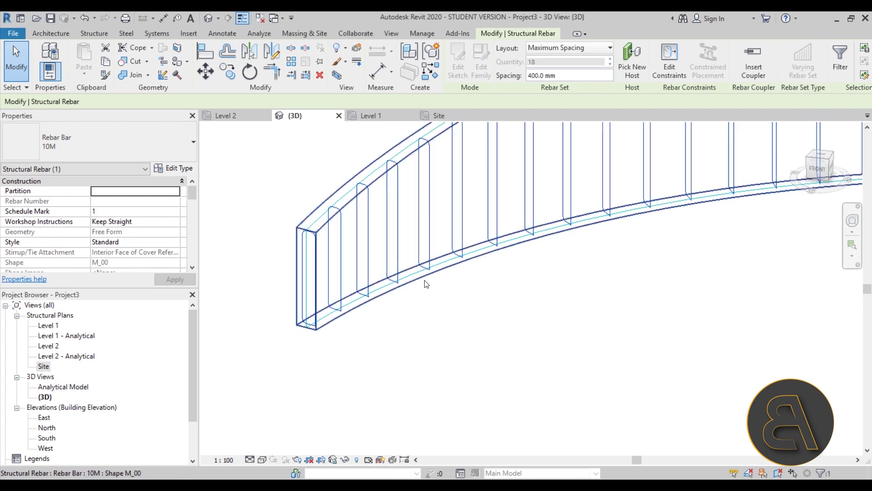
pyautogui.click(78, 155)
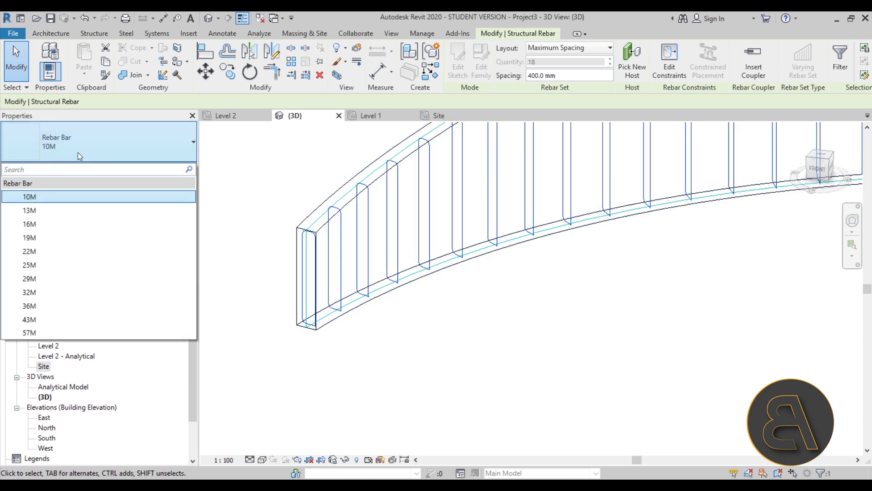
pyautogui.click(78, 151)
pyautogui.scroll(-5, 136, 218)
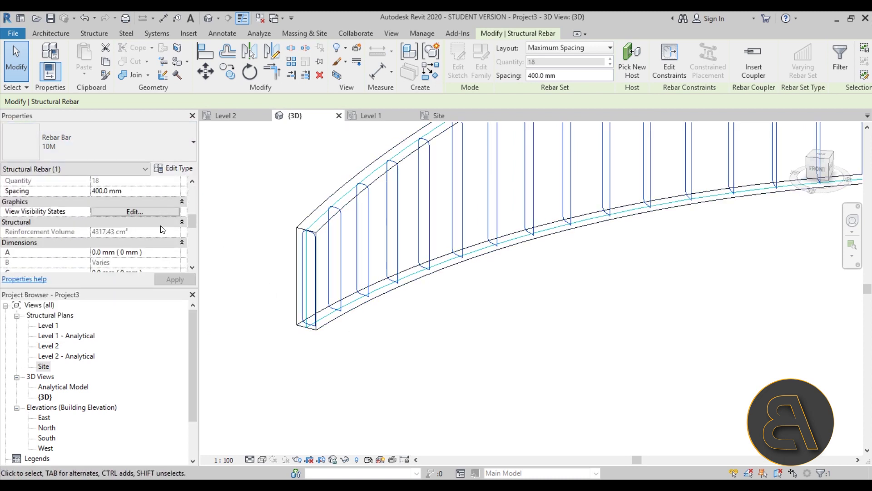
pyautogui.scroll(8, 163, 230)
pyautogui.scroll(-1, 144, 227)
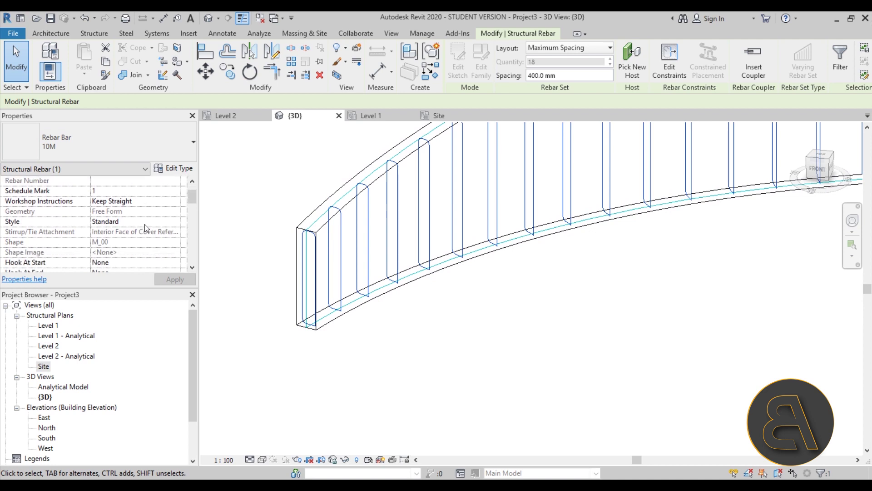
pyautogui.moveTo(518, 246); pyautogui.dragTo(483, 318, button='middle')
pyautogui.scroll(-1, 482, 285)
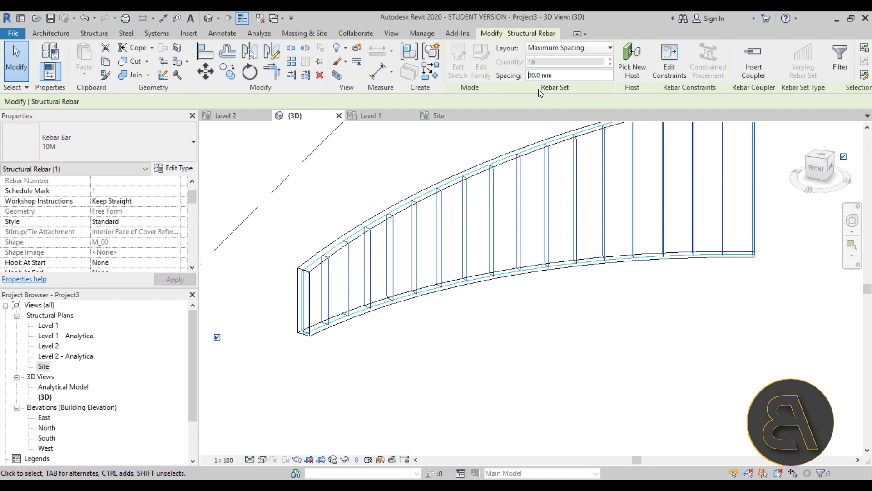
pyautogui.press('Return')
# Open the wall rebar set's host constraints for editing
pyautogui.moveTo(468, 350)
pyautogui.keyDown('shift'); pyautogui.mouseDown(button='middle')
pyautogui.moveTo(551, 301)
pyautogui.moveTo(357, 343)
pyautogui.moveTo(479, 347)
pyautogui.mouseUp(button='middle'); pyautogui.keyUp('shift')
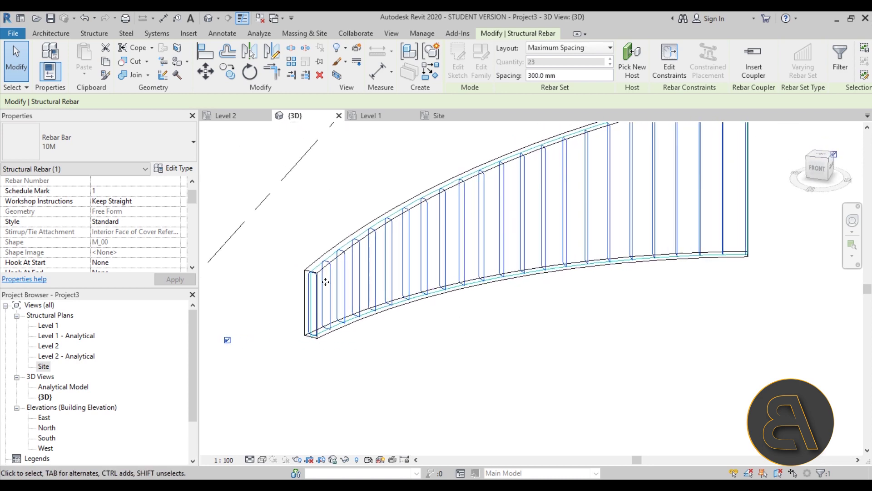
pyautogui.moveTo(422, 236)
pyautogui.mouseDown(button='middle')
pyautogui.moveTo(485, 204)
pyautogui.moveTo(435, 247)
pyautogui.mouseUp(button='middle')
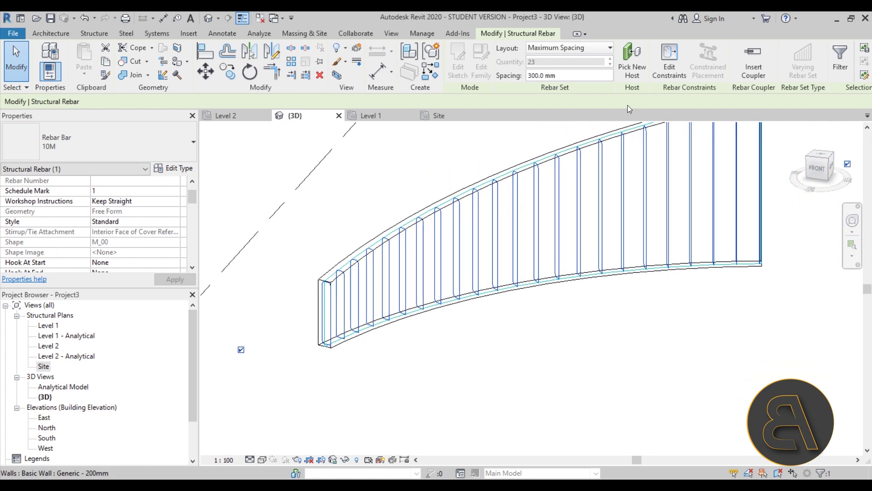
pyautogui.click(669, 77)
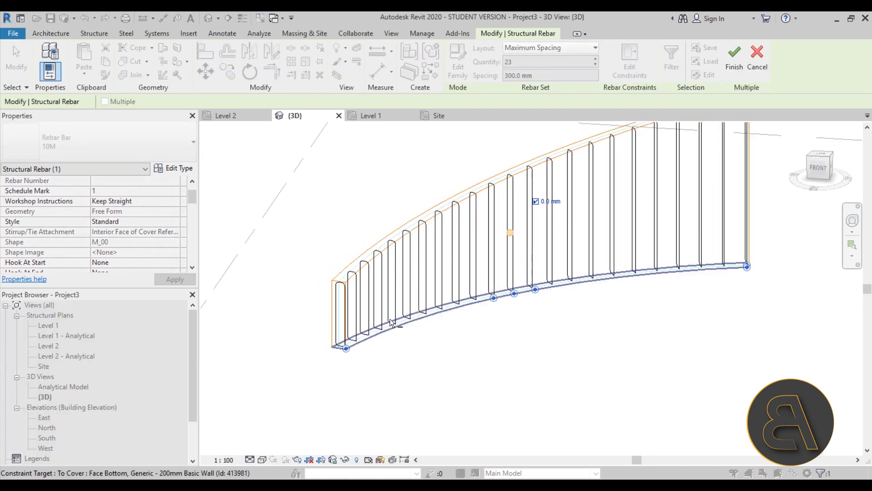
# Orbit and pan around the curved wall so the rebar set runs across the view
pyautogui.scroll(3, 335, 278)
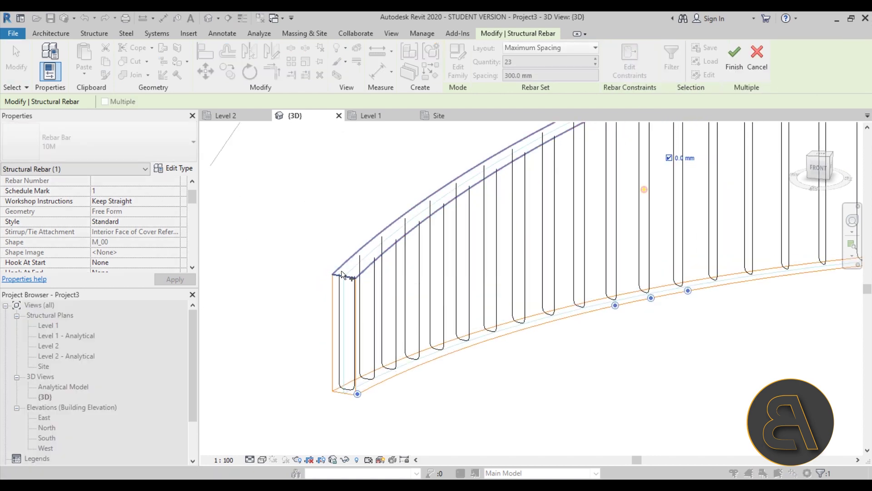
pyautogui.scroll(3, 359, 261)
pyautogui.scroll(-4, 389, 238)
pyautogui.moveTo(388, 246); pyautogui.dragTo(399, 209, button='middle')
pyautogui.scroll(1, 349, 415)
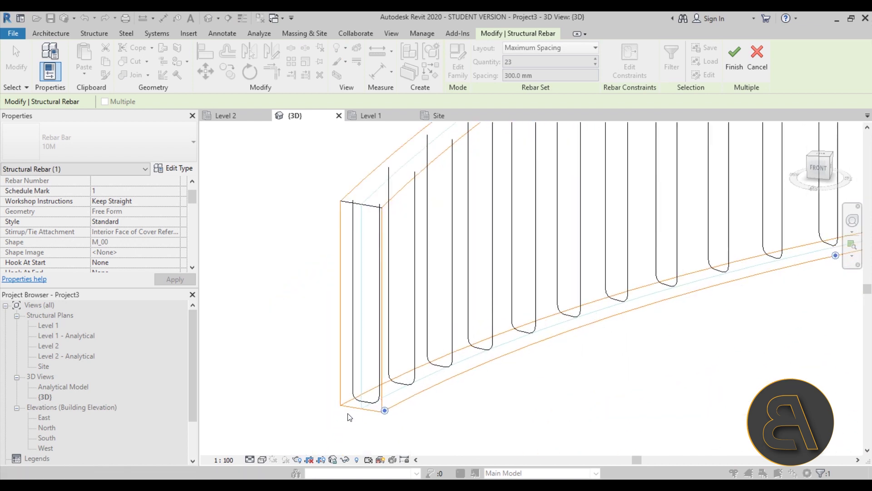
pyautogui.scroll(2, 341, 396)
pyautogui.scroll(-3, 338, 404)
pyautogui.keyDown('shift'); pyautogui.moveTo(340, 404); pyautogui.dragTo(319, 236, button='middle'); pyautogui.keyUp('shift')
pyautogui.scroll(-2, 320, 236)
pyautogui.moveTo(490, 284); pyautogui.dragTo(488, 313, button='middle')
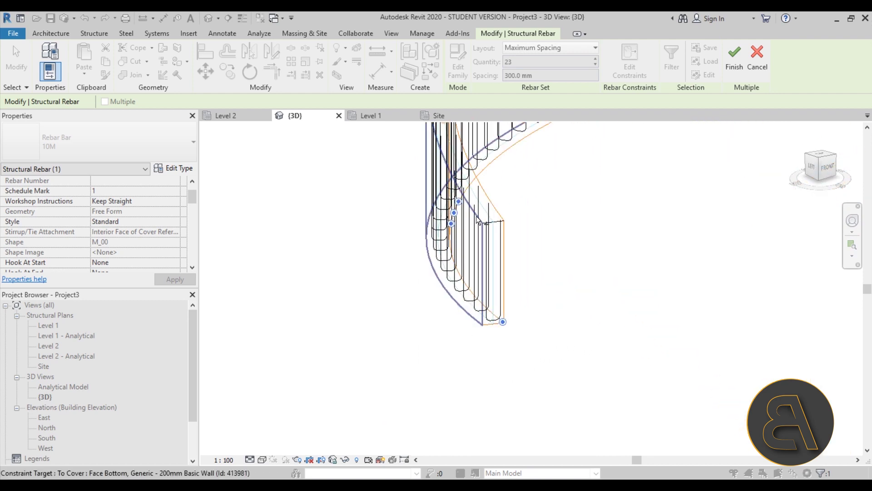
pyautogui.keyDown('shift'); pyautogui.moveTo(476, 217); pyautogui.dragTo(328, 282, button='middle'); pyautogui.keyUp('shift')
# Constrain the bars to another wall face so they form U shapes, then finish editing
pyautogui.click(230, 186)
pyautogui.moveTo(328, 281); pyautogui.dragTo(409, 327, button='middle')
pyautogui.click(736, 67)
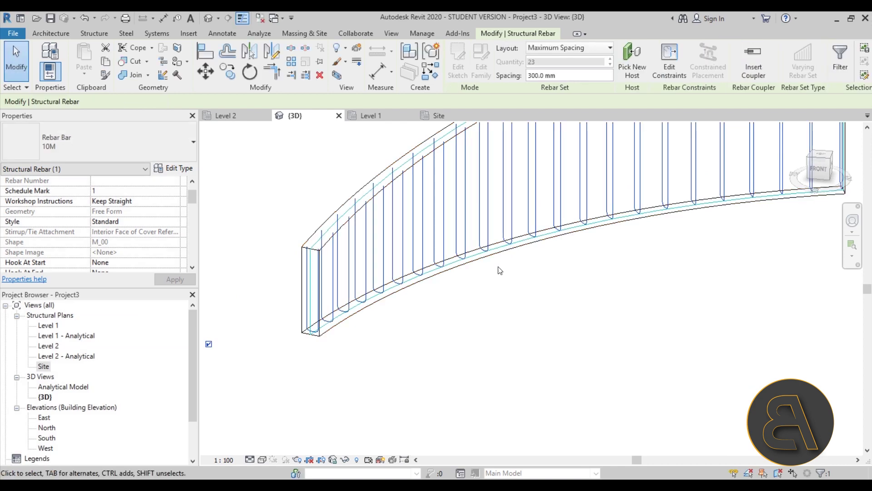
pyautogui.click(463, 309)
# Tick View as solid for the {3D} row in the wall rebar's View Visibility States
pyautogui.keyDown('shift'); pyautogui.moveTo(464, 309); pyautogui.dragTo(423, 275, button='middle'); pyautogui.keyUp('shift')
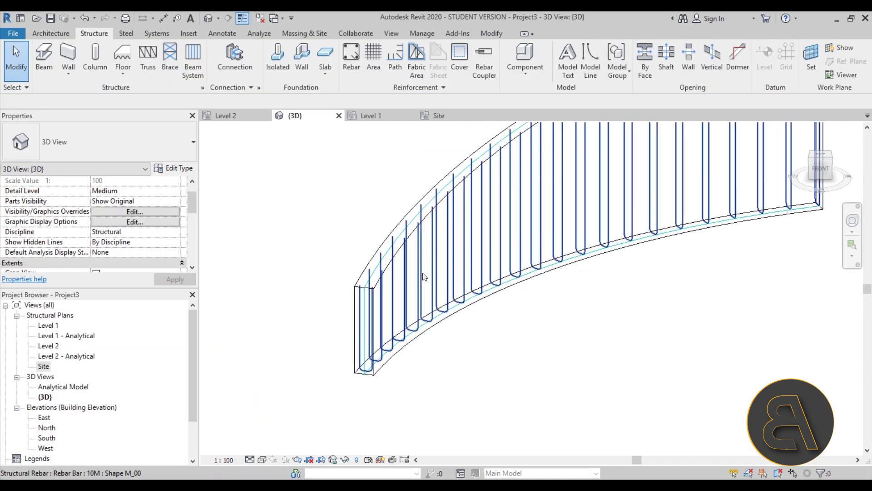
pyautogui.click(422, 276)
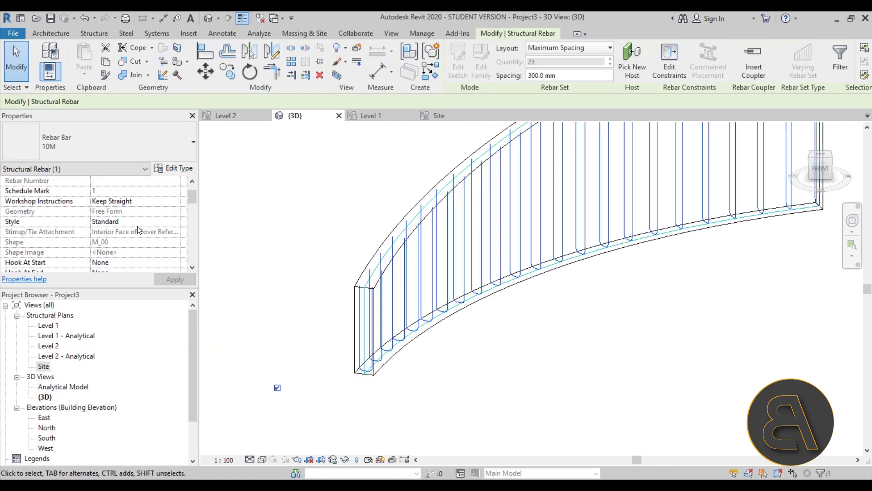
pyautogui.scroll(2, 137, 227)
pyautogui.scroll(-5, 136, 223)
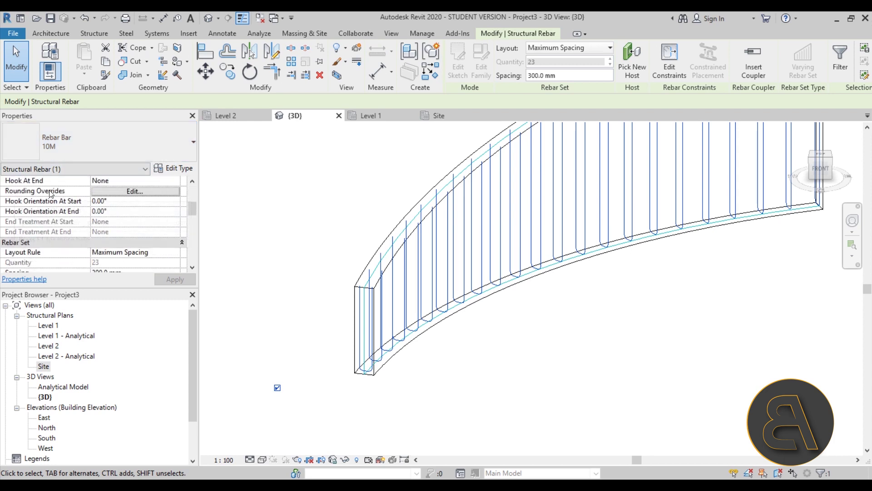
pyautogui.scroll(-3, 145, 222)
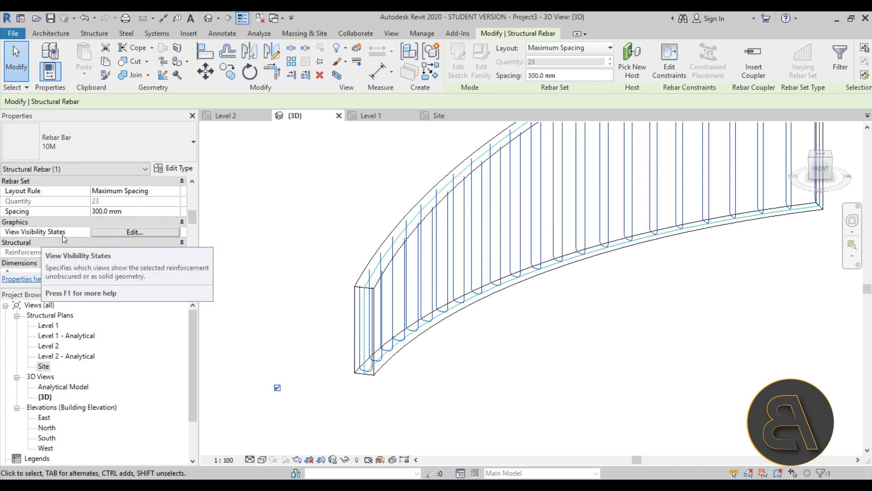
pyautogui.click(101, 233)
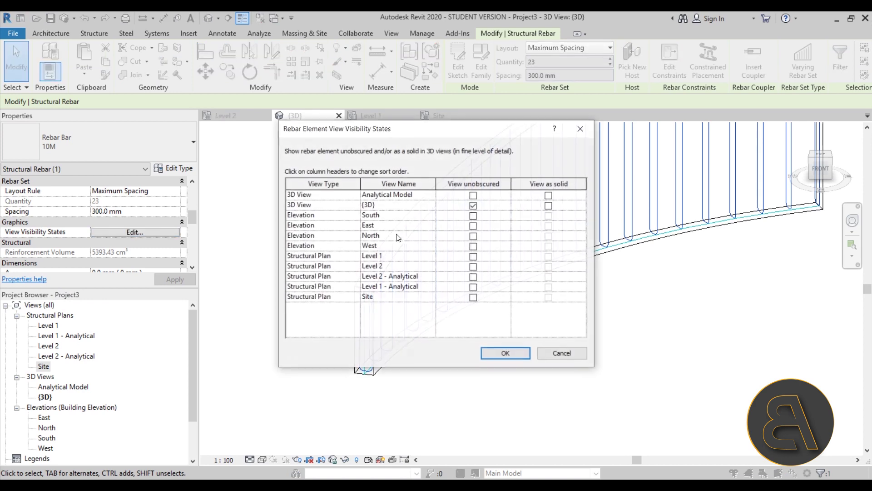
pyautogui.click(549, 206)
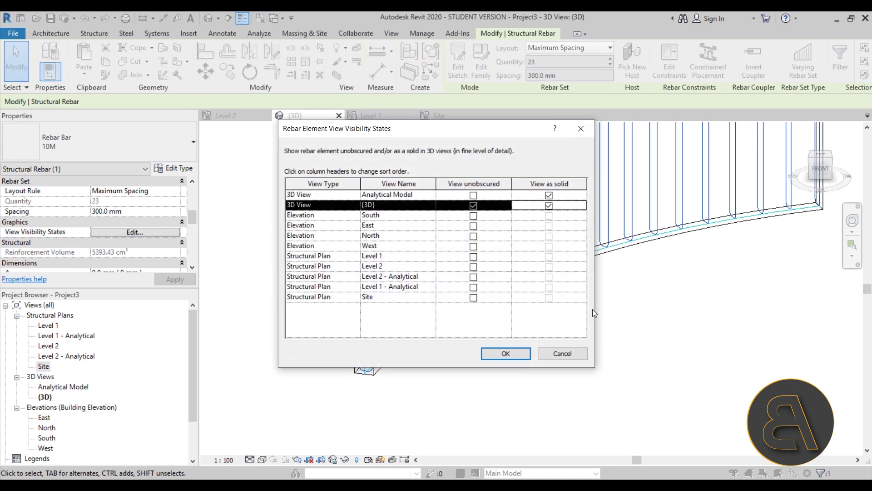
pyautogui.click(506, 354)
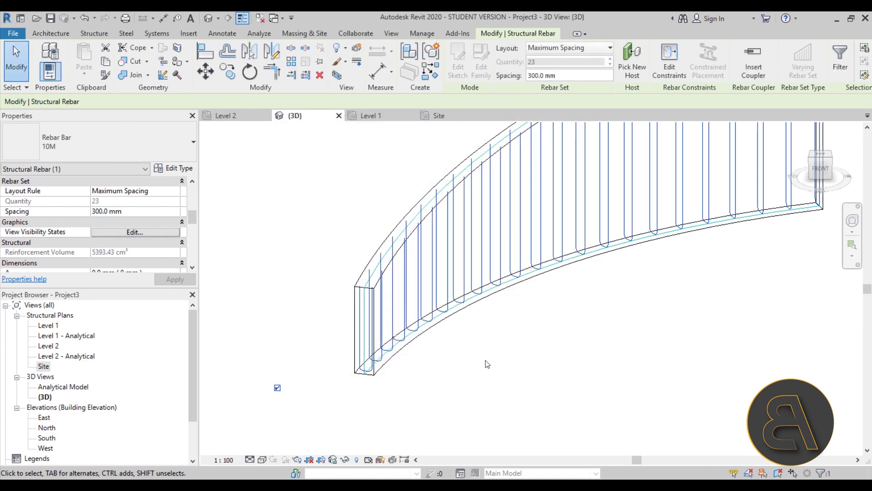
pyautogui.click(434, 342)
pyautogui.scroll(4, 388, 287)
pyautogui.keyDown('shift'); pyautogui.moveTo(388, 287); pyautogui.dragTo(383, 317, button='middle'); pyautogui.keyUp('shift')
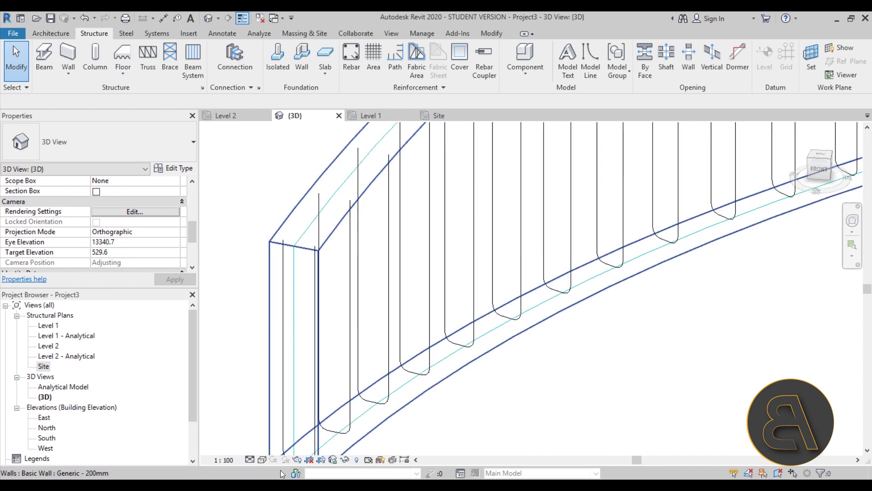
# Set the 3D view's Detail Level to Fine so the wall bars show as solid rounds
pyautogui.click(246, 459)
pyautogui.click(258, 448)
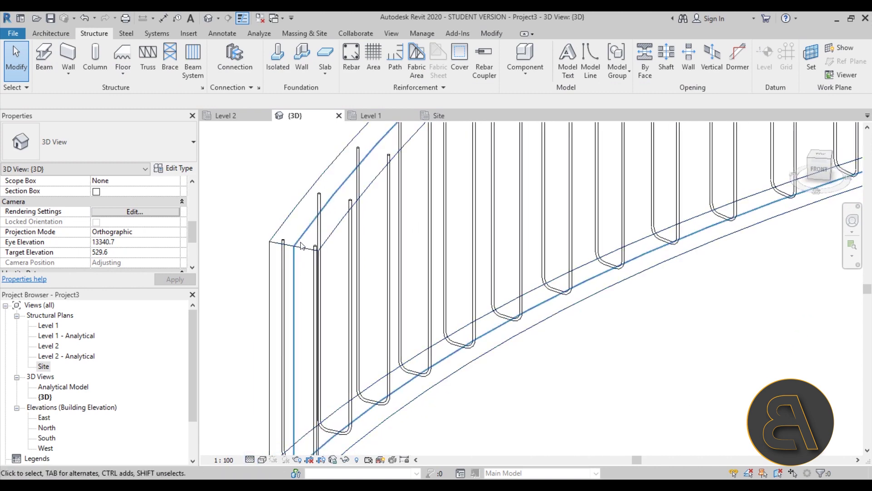
pyautogui.scroll(5, 273, 239)
pyautogui.click(272, 240)
pyautogui.scroll(-5, 277, 204)
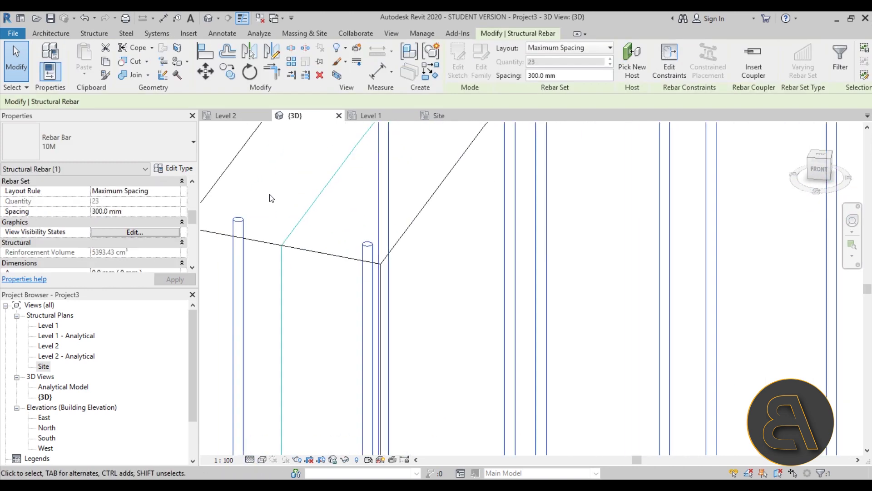
pyautogui.click(524, 337)
# Orbit and zoom the view toward the triangular warped slab
pyautogui.keyDown('shift'); pyautogui.moveTo(524, 337); pyautogui.dragTo(384, 306, button='middle'); pyautogui.keyUp('shift')
pyautogui.scroll(-3, 514, 356)
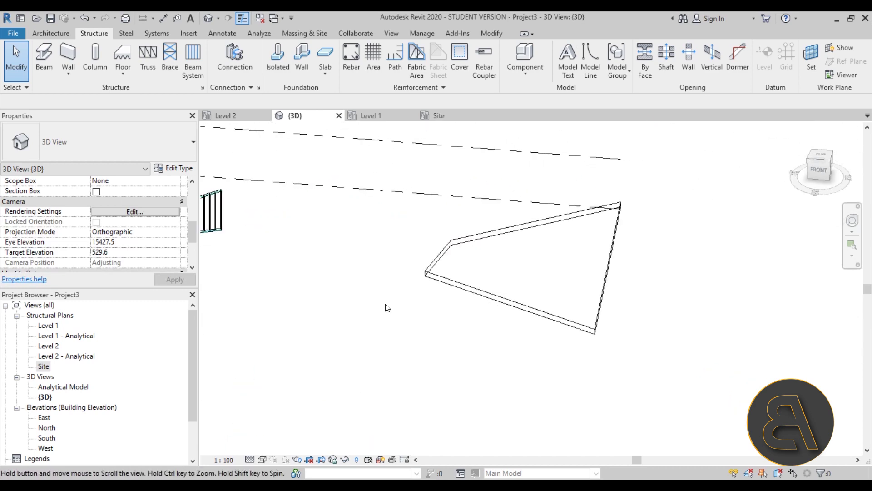
pyautogui.keyDown('shift'); pyautogui.moveTo(542, 380); pyautogui.dragTo(536, 273, button='middle'); pyautogui.keyUp('shift')
pyautogui.scroll(2, 532, 260)
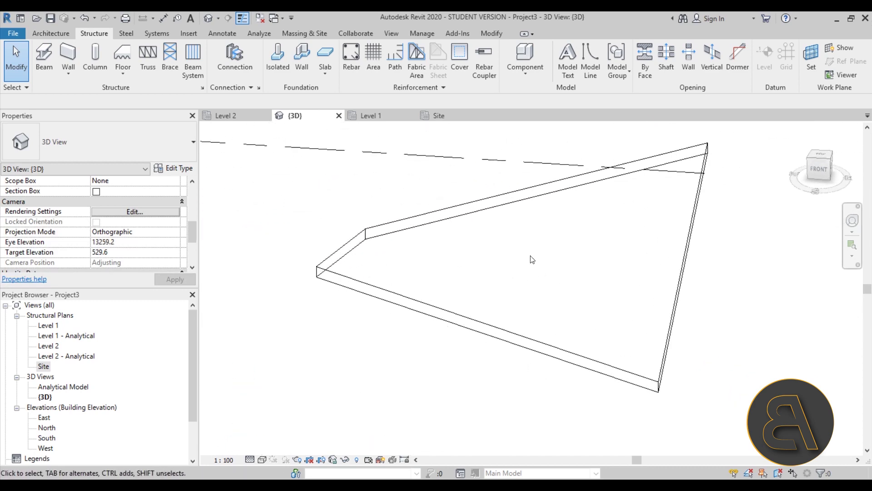
pyautogui.click(351, 76)
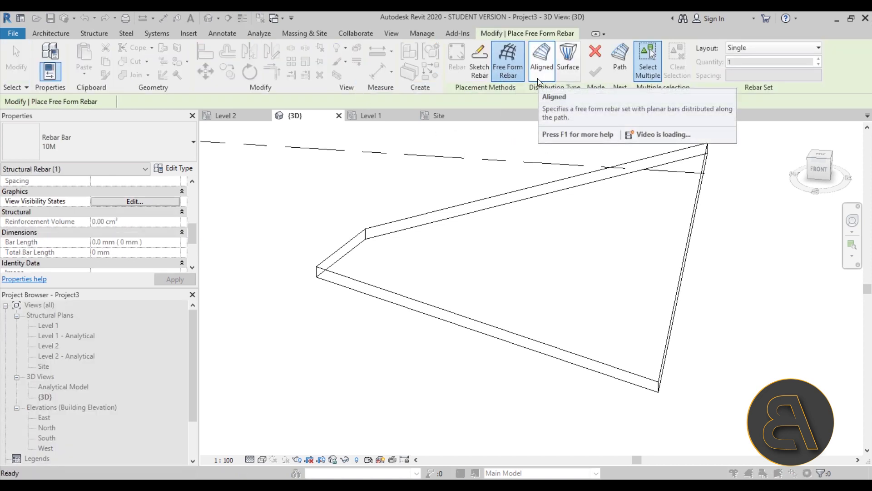
pyautogui.click(571, 68)
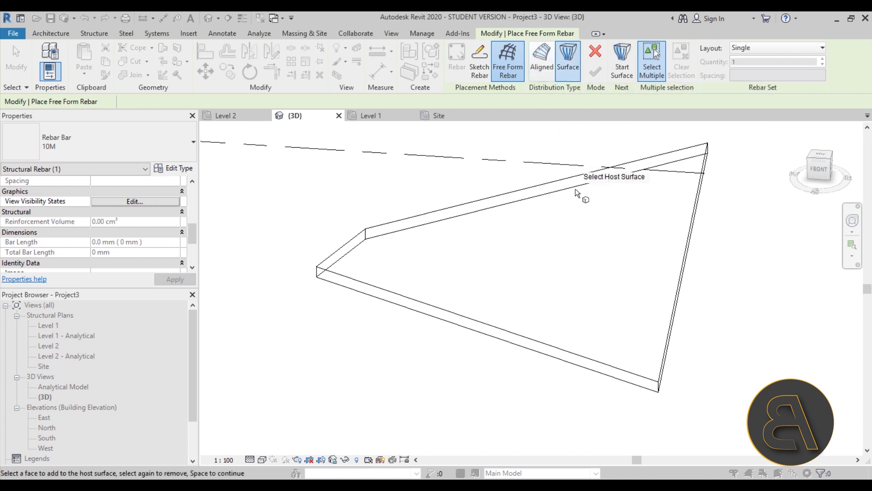
pyautogui.click(654, 73)
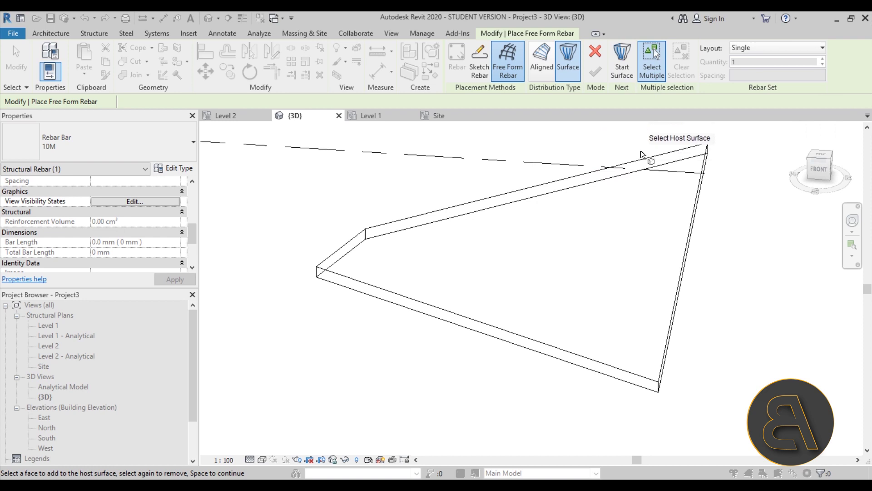
pyautogui.keyDown('shift'); pyautogui.moveTo(635, 212); pyautogui.dragTo(606, 197, button='middle'); pyautogui.keyUp('shift')
pyautogui.scroll(4, 418, 227)
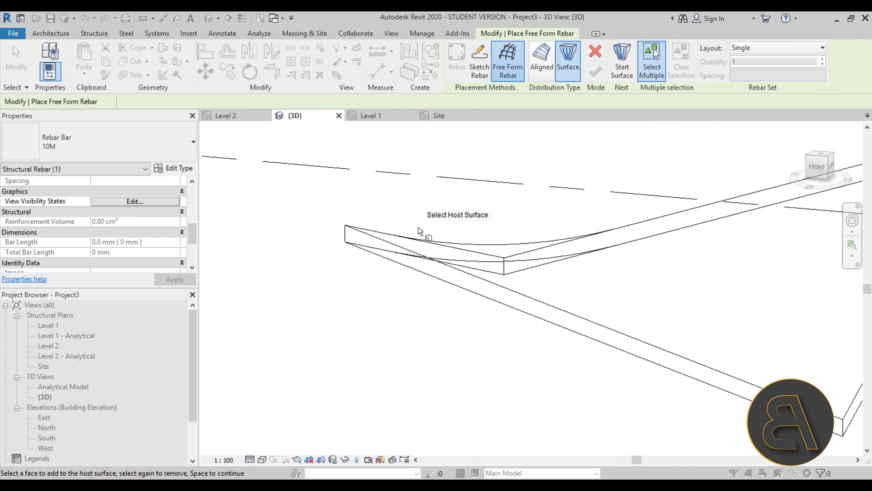
pyautogui.click(621, 72)
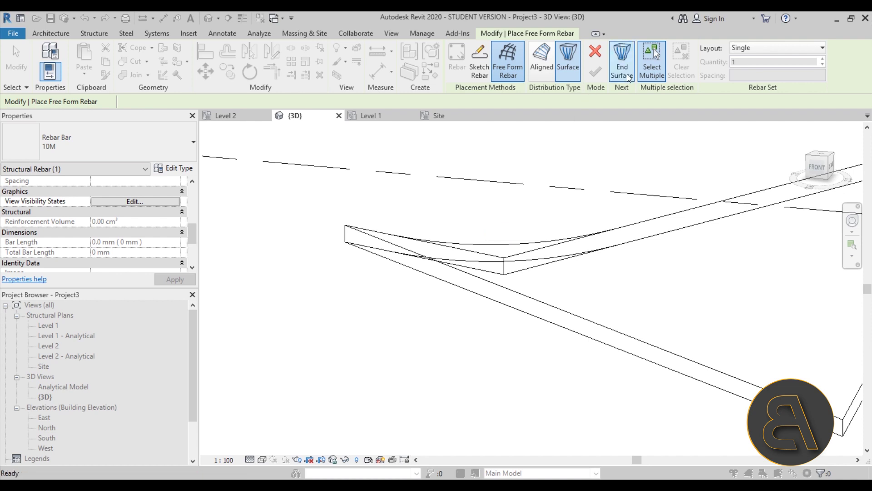
pyautogui.keyDown('shift'); pyautogui.moveTo(420, 226); pyautogui.dragTo(515, 233, button='middle'); pyautogui.keyUp('shift')
pyautogui.scroll(-3, 540, 213)
pyautogui.scroll(2, 511, 222)
pyautogui.scroll(-2, 485, 233)
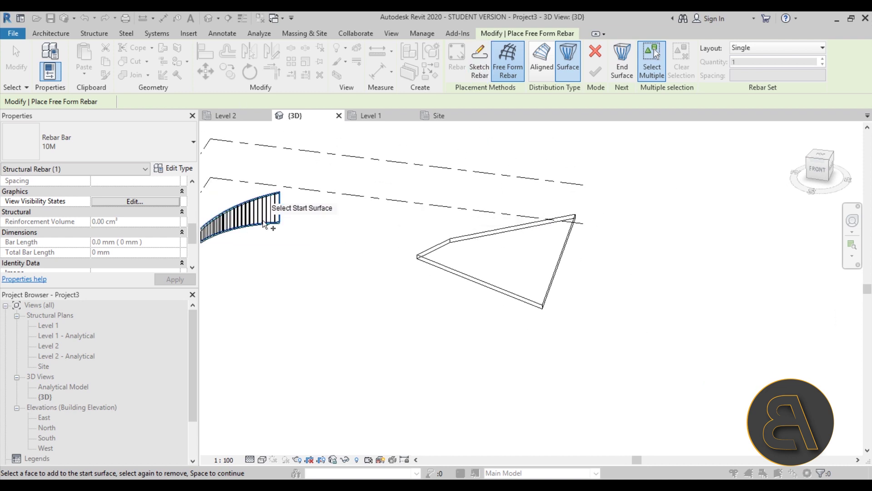
pyautogui.press('Escape')
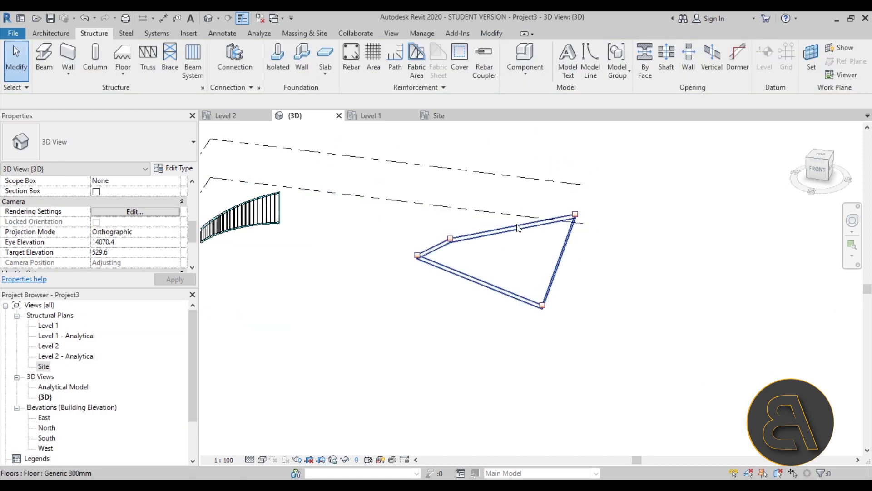
# Select the slab and try free-form rebar from the Structure tab, then cancel it
pyautogui.click(518, 227)
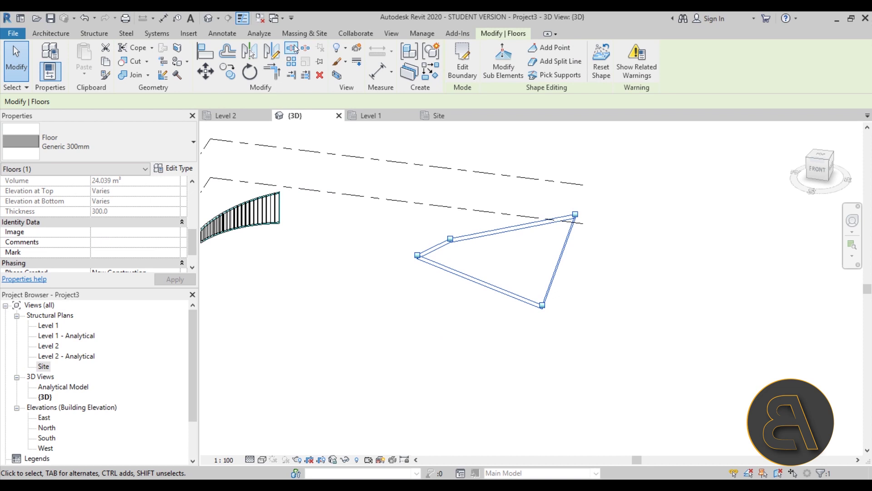
pyautogui.click(165, 33)
pyautogui.click(103, 33)
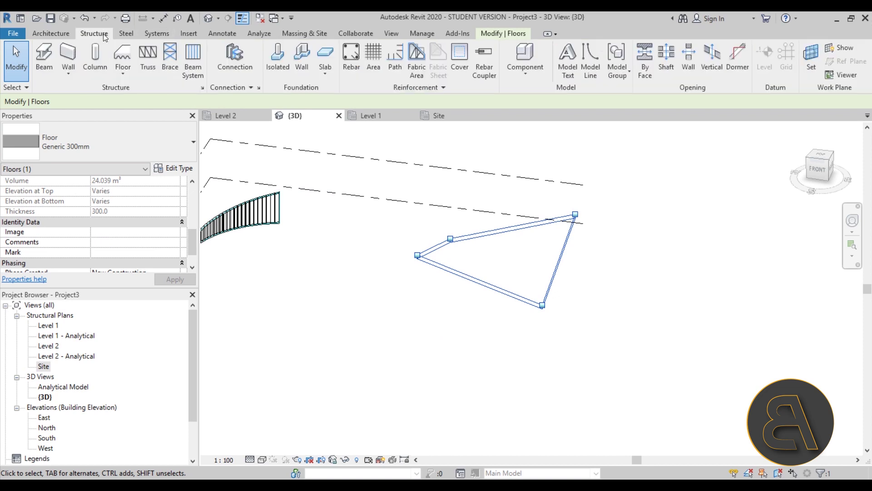
pyautogui.click(348, 72)
pyautogui.scroll(3, 486, 238)
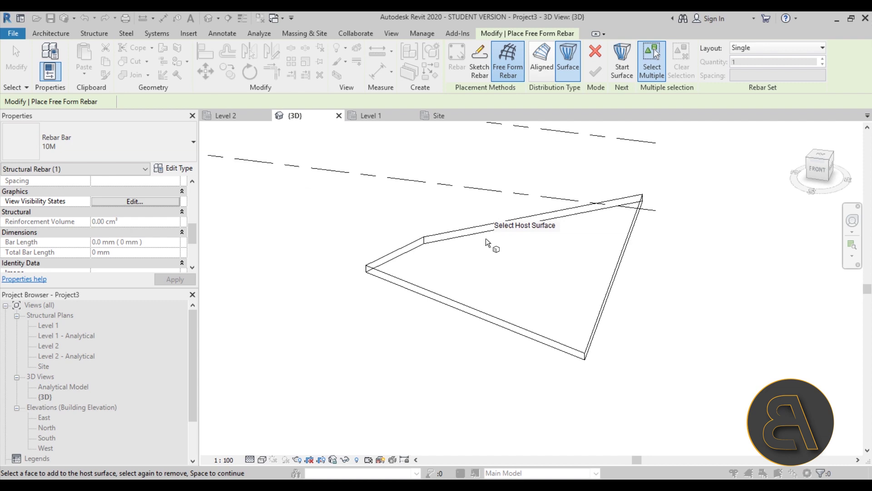
pyautogui.click(565, 73)
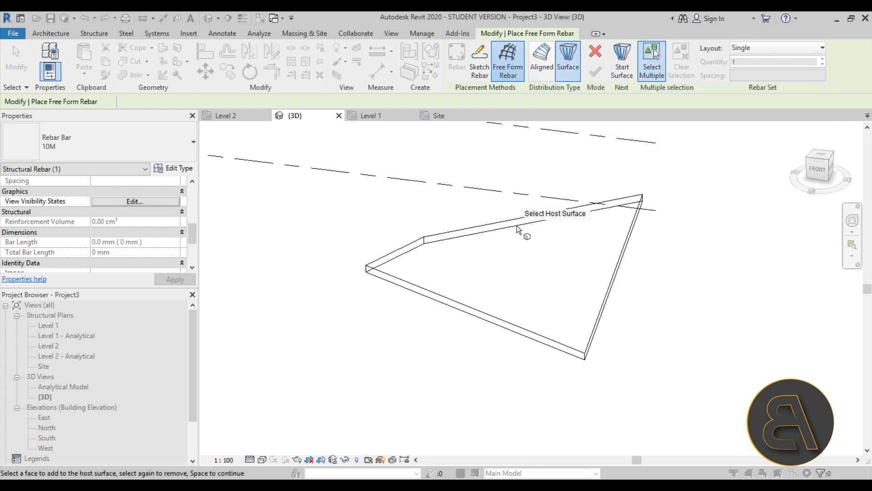
pyautogui.keyDown('shift'); pyautogui.moveTo(523, 306); pyautogui.dragTo(525, 258, button='middle'); pyautogui.keyUp('shift')
pyautogui.scroll(3, 523, 259)
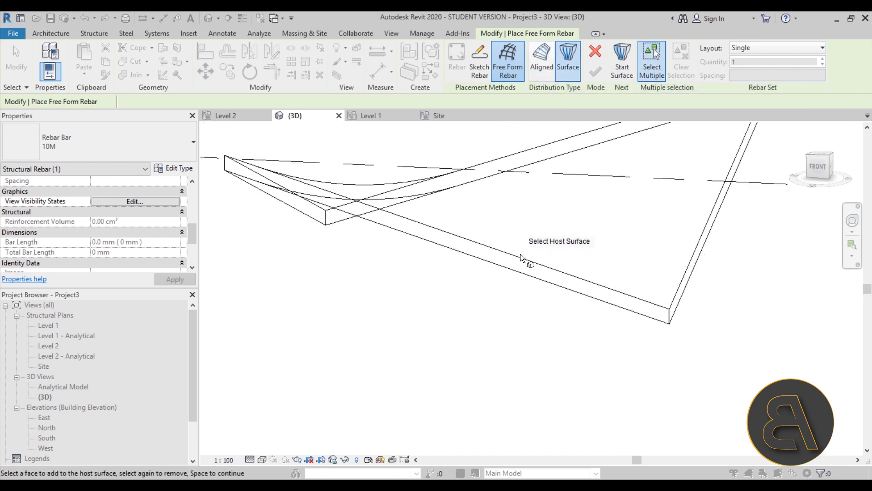
pyautogui.scroll(-3, 527, 219)
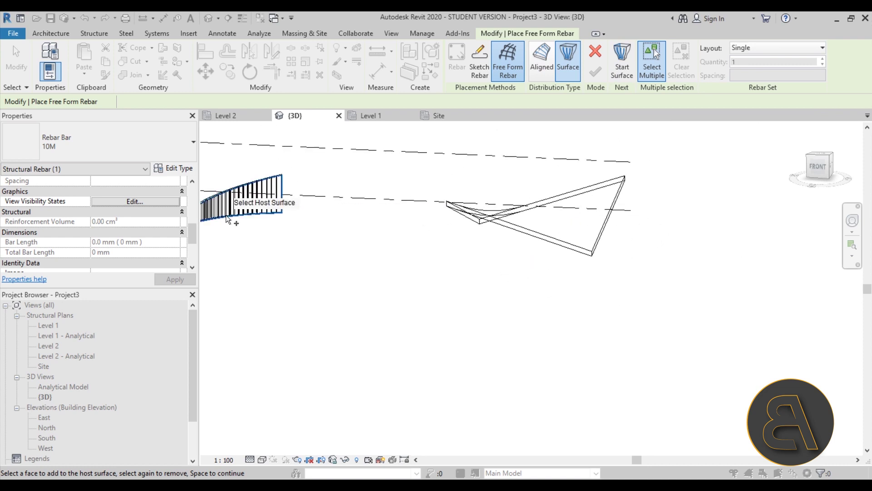
pyautogui.press('Escape')
# Tick Structural in the Properties to make the Generic 300mm floor slab structural
pyautogui.click(533, 197)
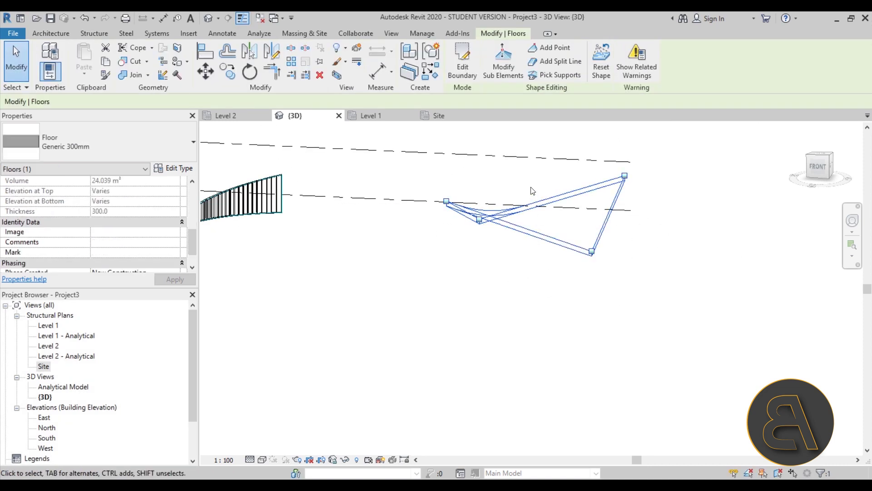
pyautogui.keyDown('shift'); pyautogui.moveTo(533, 196); pyautogui.dragTo(500, 214, button='middle'); pyautogui.keyUp('shift')
pyautogui.scroll(-1, 114, 227)
pyautogui.scroll(3, 137, 203)
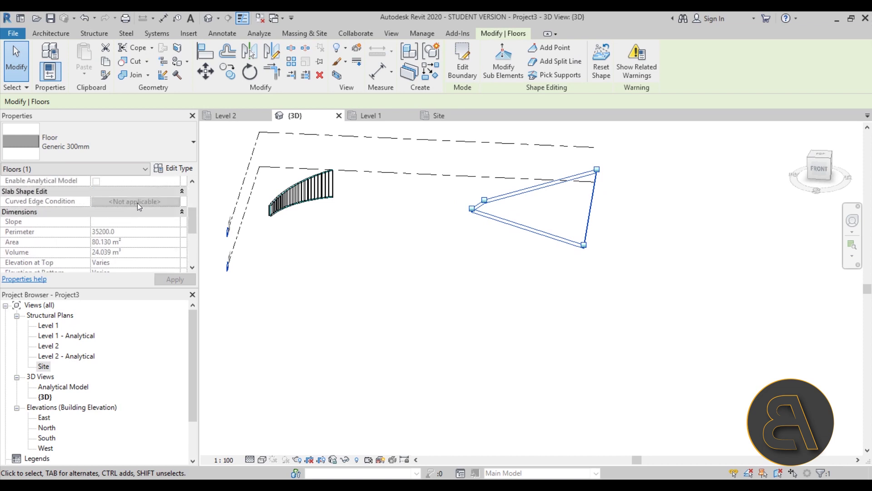
pyautogui.scroll(2, 138, 203)
pyautogui.click(96, 223)
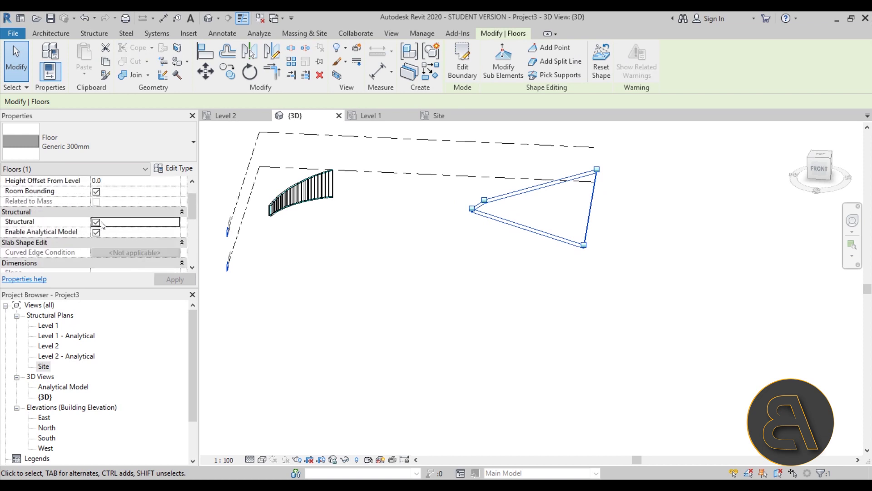
pyautogui.click(547, 255)
# Reselect the floor to check its new rebar cover properties, then view the slab from above
pyautogui.keyDown('shift'); pyautogui.moveTo(547, 255); pyautogui.dragTo(549, 266, button='middle'); pyautogui.keyUp('shift')
pyautogui.scroll(2, 551, 187)
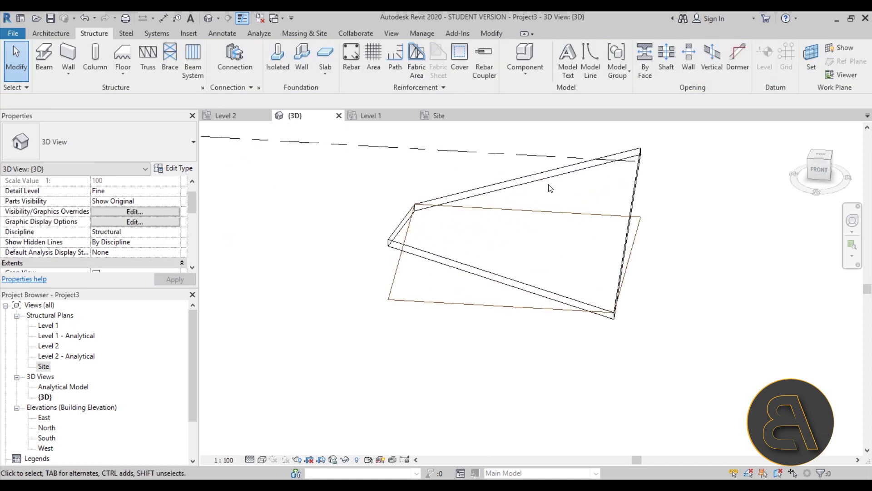
pyautogui.click(541, 180)
pyautogui.scroll(-1, 526, 230)
pyautogui.keyDown('shift'); pyautogui.moveTo(526, 230); pyautogui.dragTo(486, 239, button='middle'); pyautogui.keyUp('shift')
pyautogui.scroll(1, 523, 221)
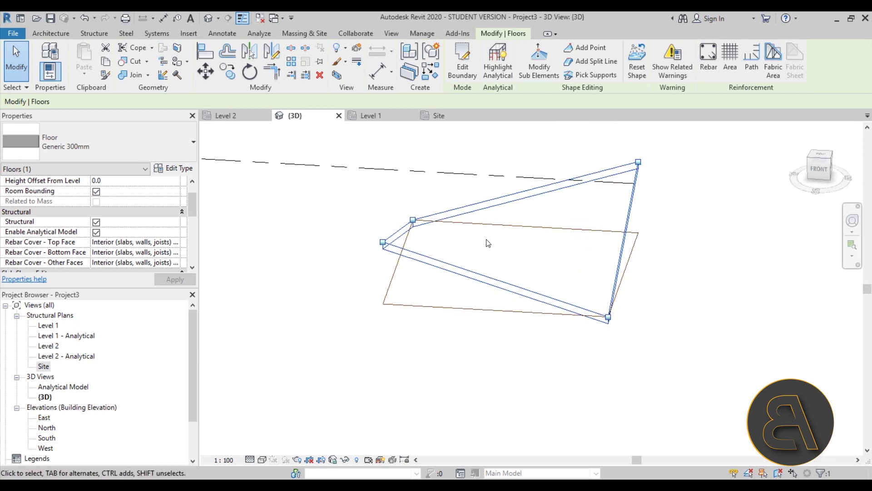
pyautogui.click(355, 199)
pyautogui.keyDown('shift'); pyautogui.moveTo(355, 199); pyautogui.dragTo(383, 166, button='middle'); pyautogui.keyUp('shift')
# Start free-form rebar with Select Multiple and pick the slab's top face as host
pyautogui.click(351, 70)
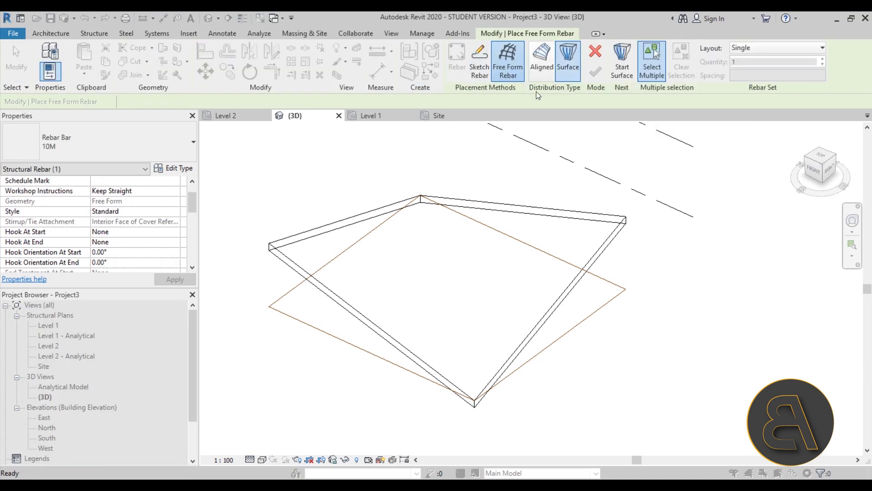
pyautogui.click(573, 78)
pyautogui.click(641, 79)
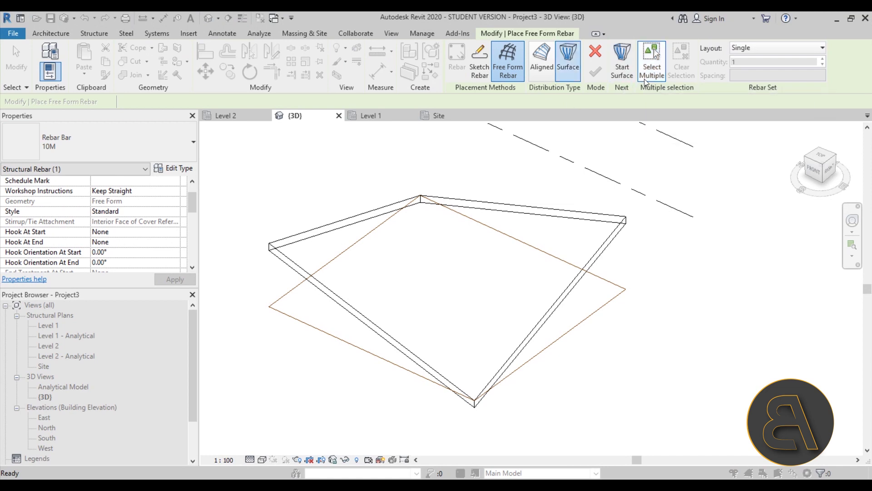
pyautogui.click(645, 78)
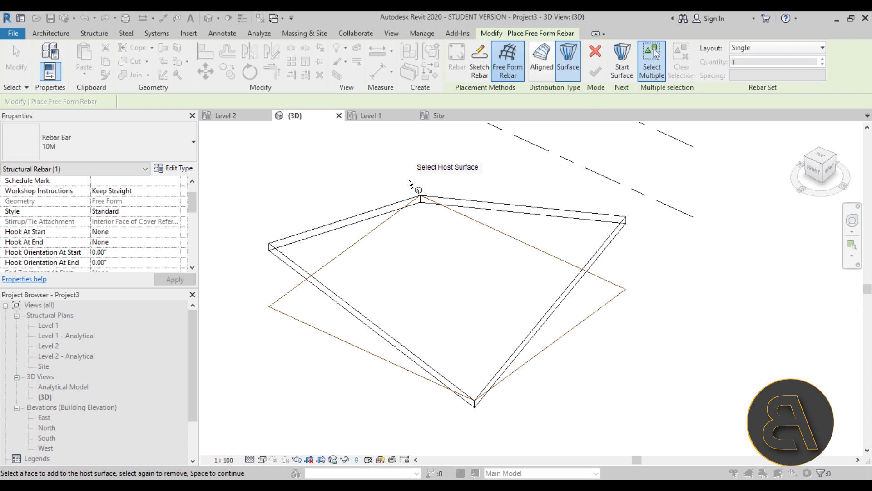
pyautogui.keyDown('shift'); pyautogui.moveTo(408, 181); pyautogui.dragTo(485, 207, button='middle'); pyautogui.keyUp('shift')
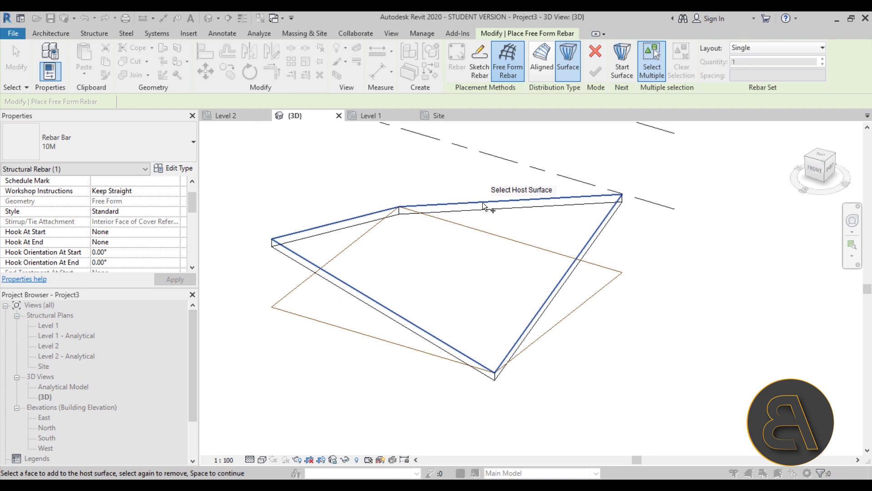
pyautogui.click(482, 203)
pyautogui.keyDown('shift'); pyautogui.moveTo(482, 203); pyautogui.dragTo(459, 230, button='middle'); pyautogui.keyUp('shift')
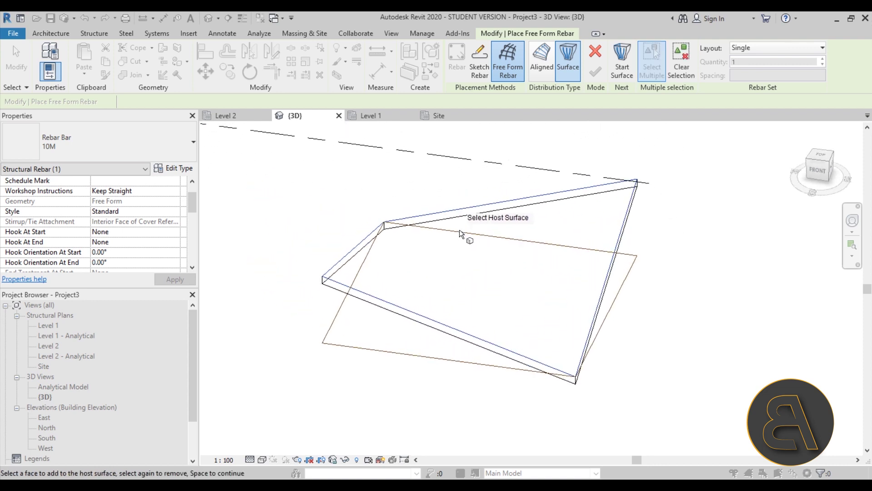
# Pick the slab's start and end faces to create the 10M free-form bar
pyautogui.click(624, 77)
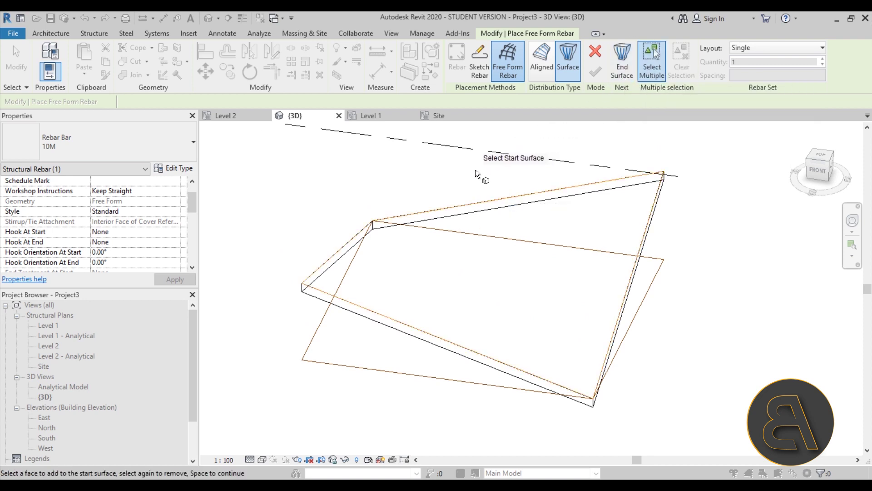
pyautogui.click(350, 312)
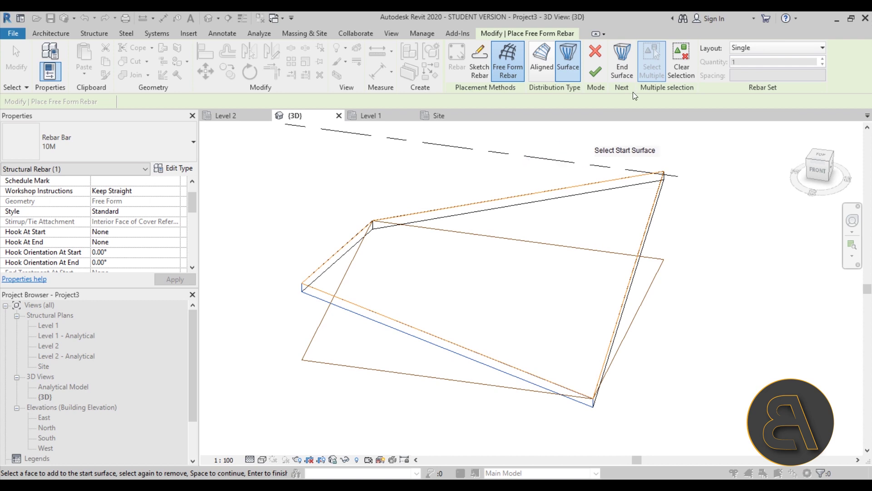
pyautogui.click(627, 78)
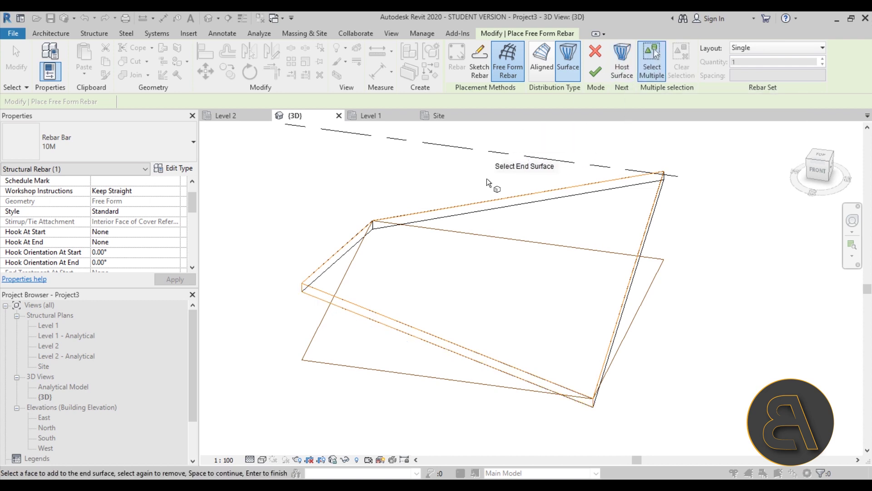
pyautogui.click(518, 200)
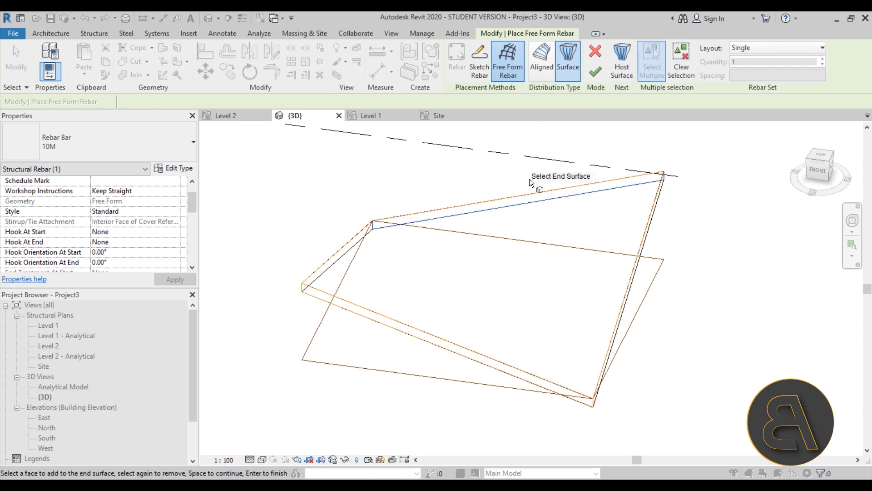
pyautogui.press('space')
pyautogui.keyDown('shift'); pyautogui.moveTo(425, 204); pyautogui.dragTo(471, 207, button='middle'); pyautogui.keyUp('shift')
pyautogui.scroll(1, 385, 211)
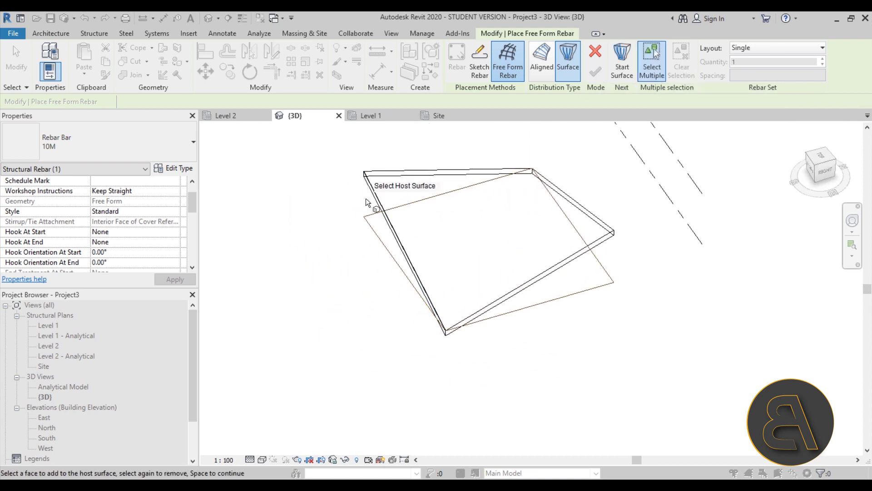
pyautogui.press('Escape')
pyautogui.scroll(2, 370, 182)
pyautogui.scroll(5, 369, 184)
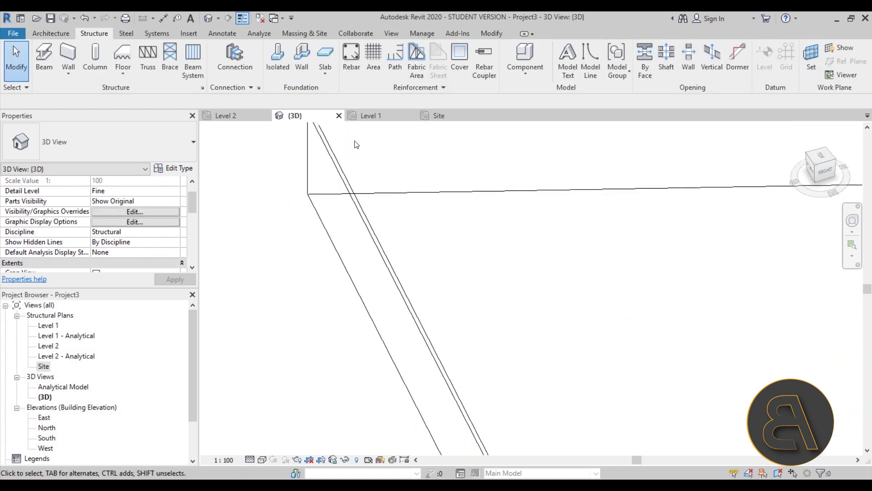
# Change the slab rebar to Maximum Spacing at 200.0 mm, giving 46 bars
pyautogui.click(318, 160)
pyautogui.scroll(-5, 318, 160)
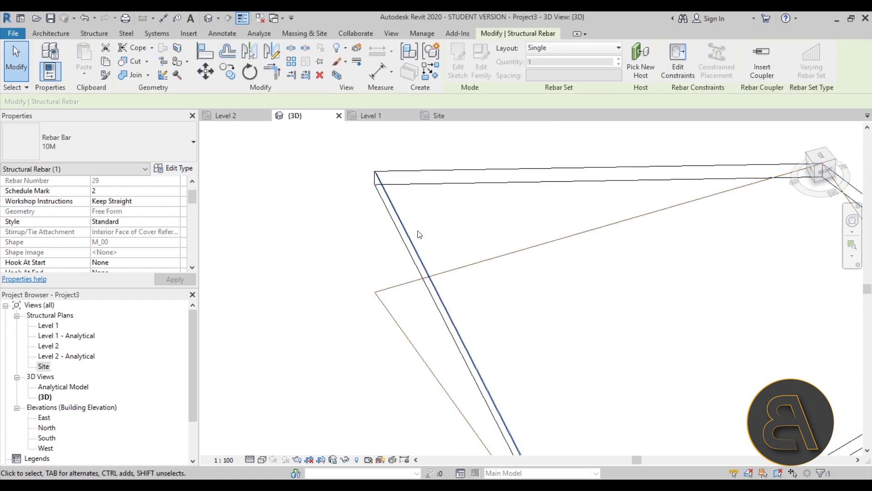
pyautogui.click(569, 48)
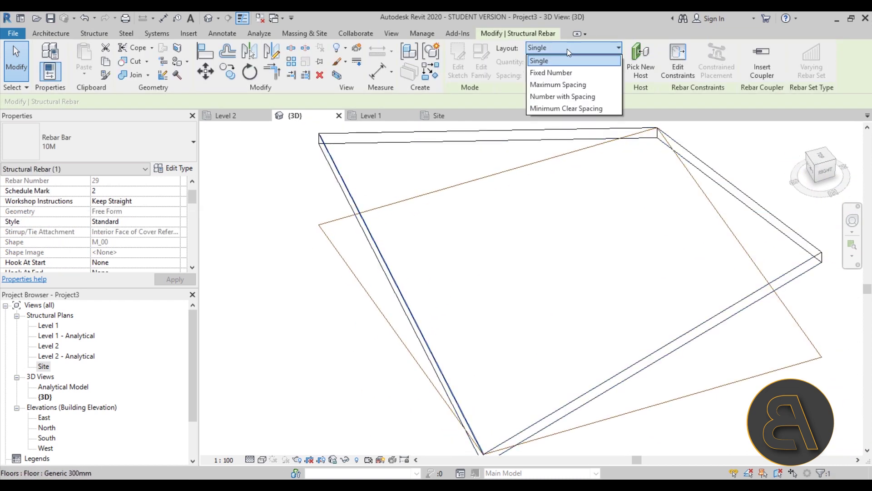
pyautogui.click(548, 88)
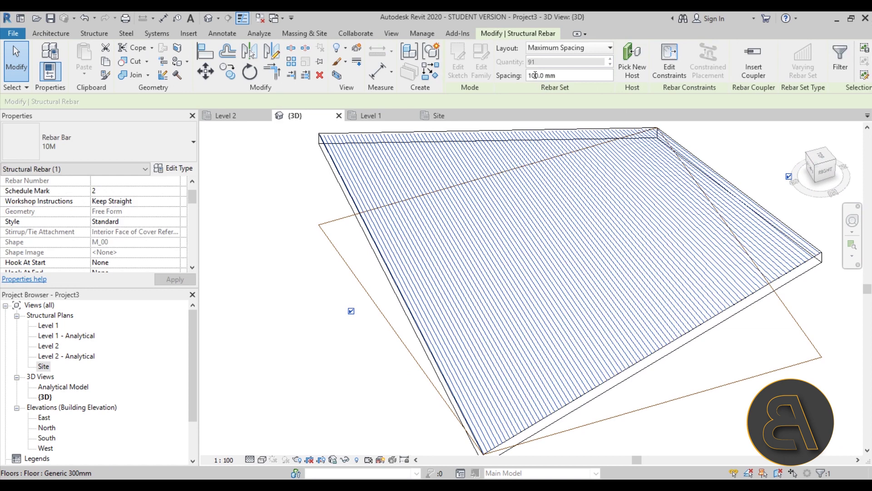
pyautogui.write('200')
pyautogui.press('Return')
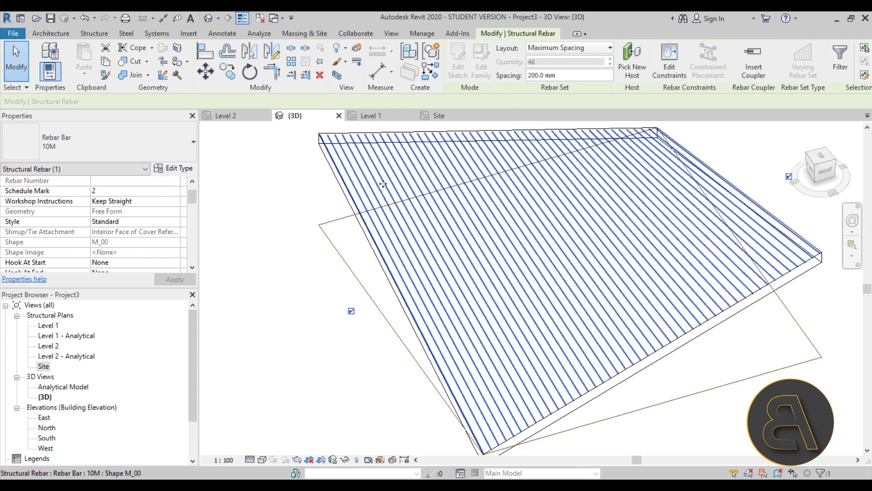
pyautogui.press('Escape')
pyautogui.scroll(-2, 394, 228)
pyautogui.keyDown('shift'); pyautogui.moveTo(394, 227); pyautogui.dragTo(424, 203, button='middle'); pyautogui.keyUp('shift')
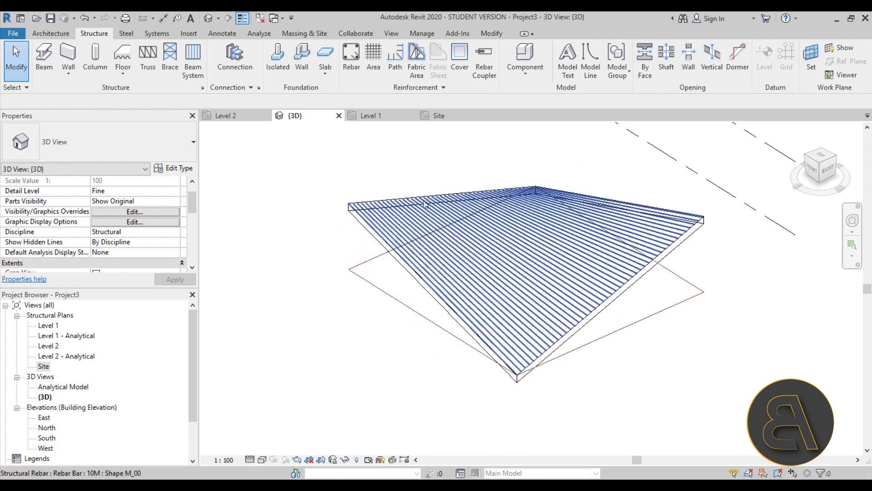
pyautogui.click(443, 238)
# Tick View as solid for Analytical Model in the slab rebar's View Visibility States
pyautogui.keyDown('shift'); pyautogui.moveTo(443, 238); pyautogui.dragTo(566, 257, button='middle'); pyautogui.keyUp('shift')
pyautogui.scroll(-4, 126, 222)
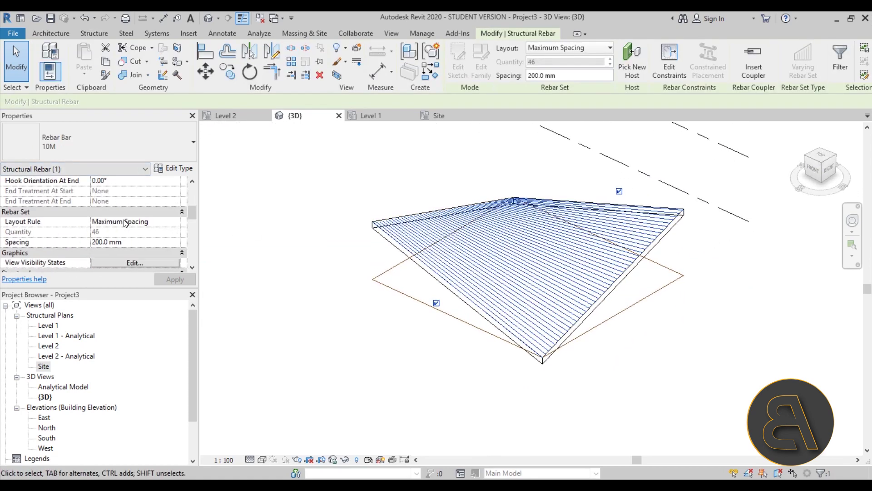
pyautogui.scroll(1, 126, 223)
pyautogui.scroll(-2, 126, 222)
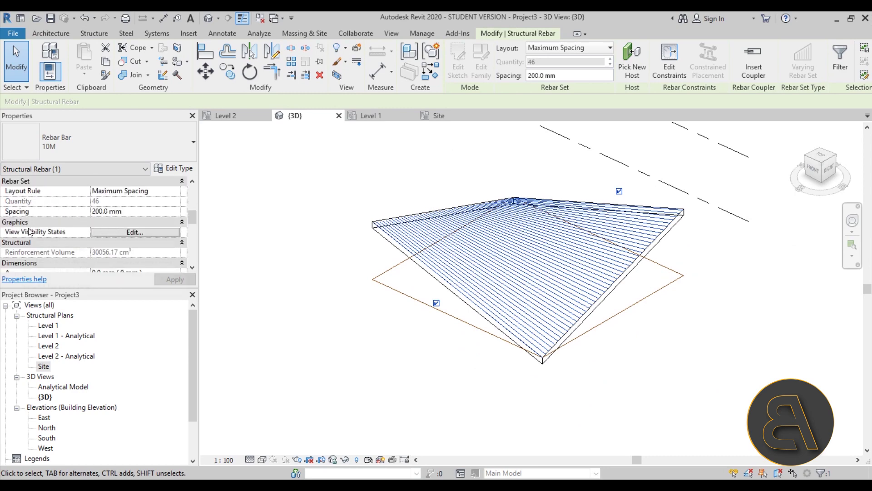
pyautogui.click(135, 232)
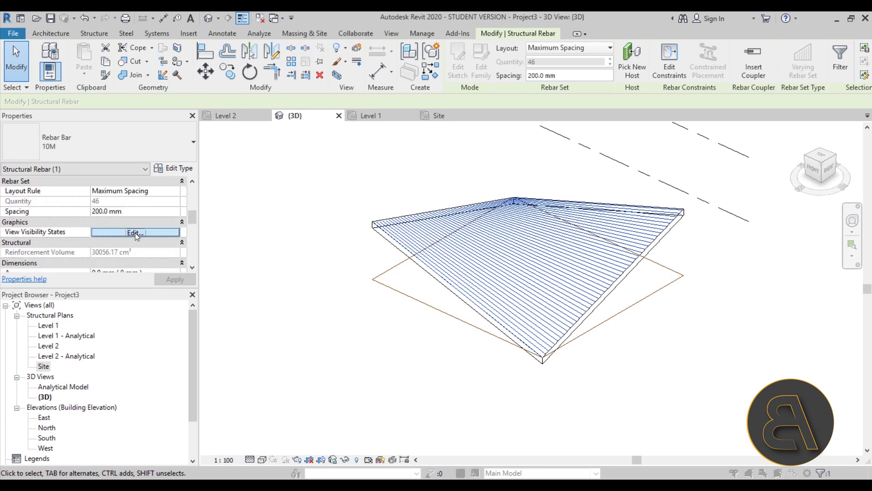
pyautogui.click(551, 198)
pyautogui.click(551, 208)
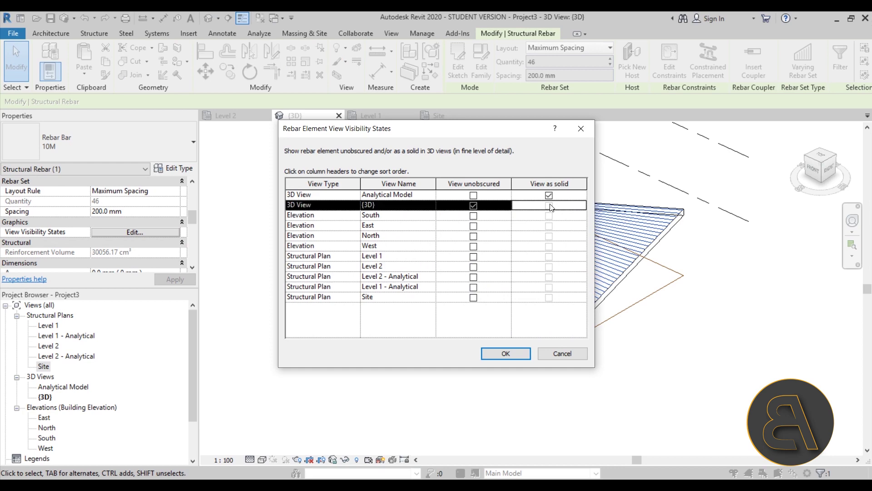
pyautogui.click(512, 354)
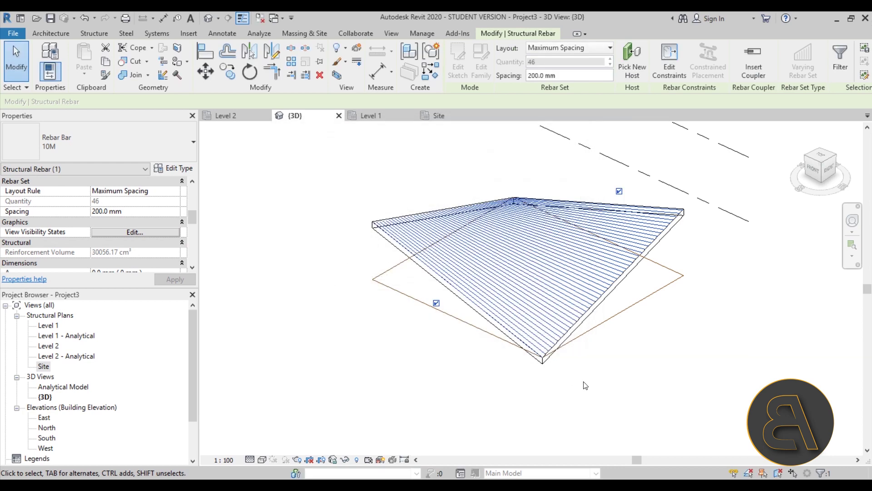
# Reselect the slab rebar set and orbit to show more of the slab top
pyautogui.press('Escape')
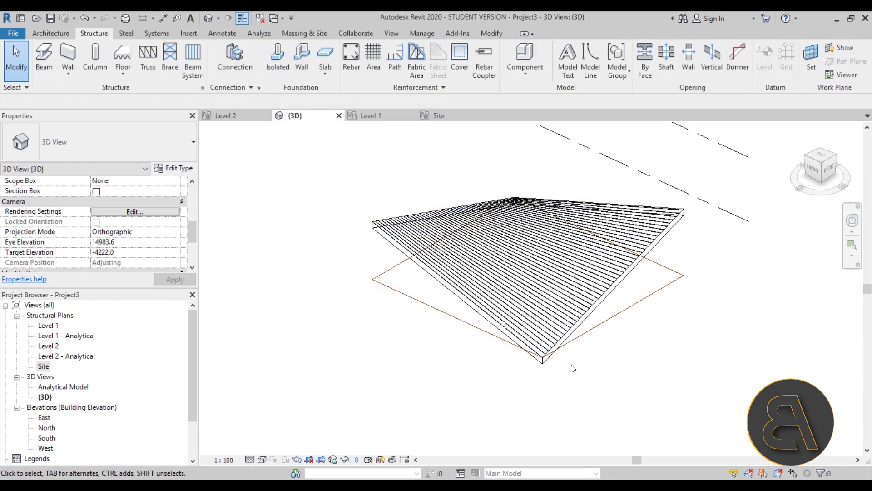
pyautogui.scroll(10, 554, 355)
pyautogui.click(504, 356)
pyautogui.keyDown('shift'); pyautogui.moveTo(516, 278); pyautogui.dragTo(459, 403, button='middle'); pyautogui.keyUp('shift')
pyautogui.keyDown('shift'); pyautogui.moveTo(588, 344); pyautogui.dragTo(557, 370, button='middle'); pyautogui.keyUp('shift')
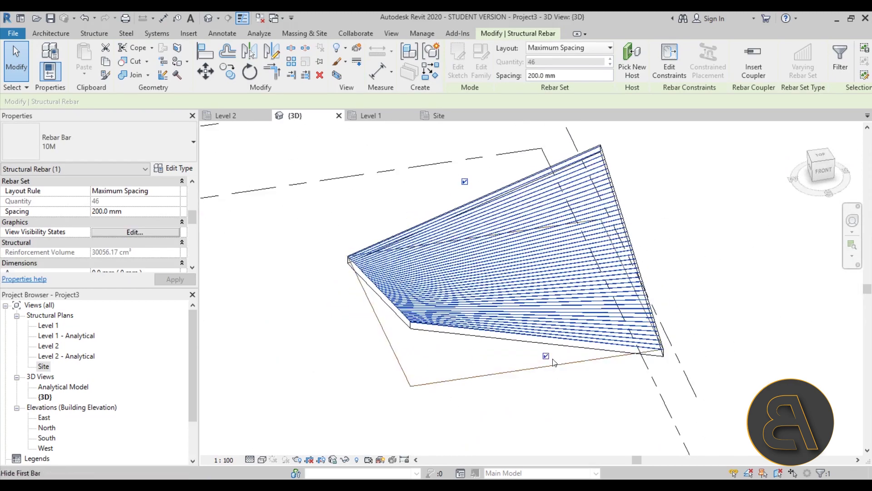
pyautogui.scroll(3, 551, 360)
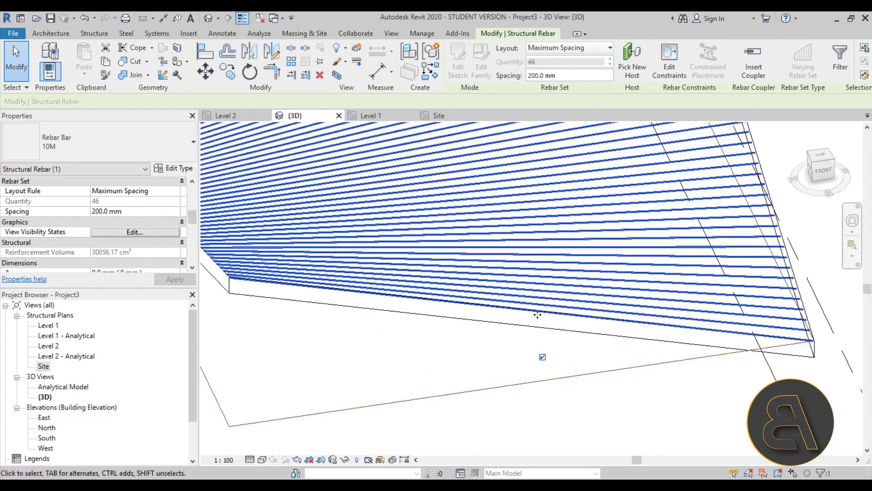
# Offset the slab bars' end-face constraint 30 mm from the host face
pyautogui.click(668, 76)
pyautogui.keyDown('shift'); pyautogui.moveTo(522, 255); pyautogui.dragTo(454, 332, button='middle'); pyautogui.keyUp('shift')
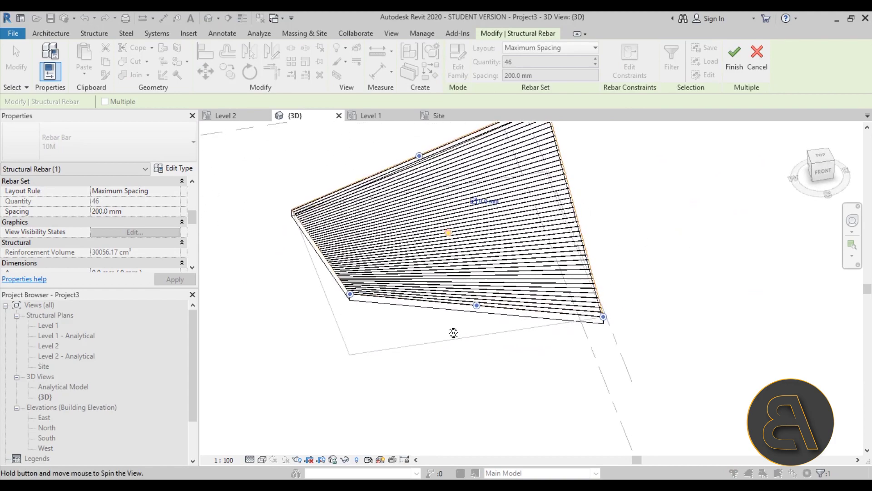
pyautogui.scroll(5, 331, 302)
pyautogui.click(376, 289)
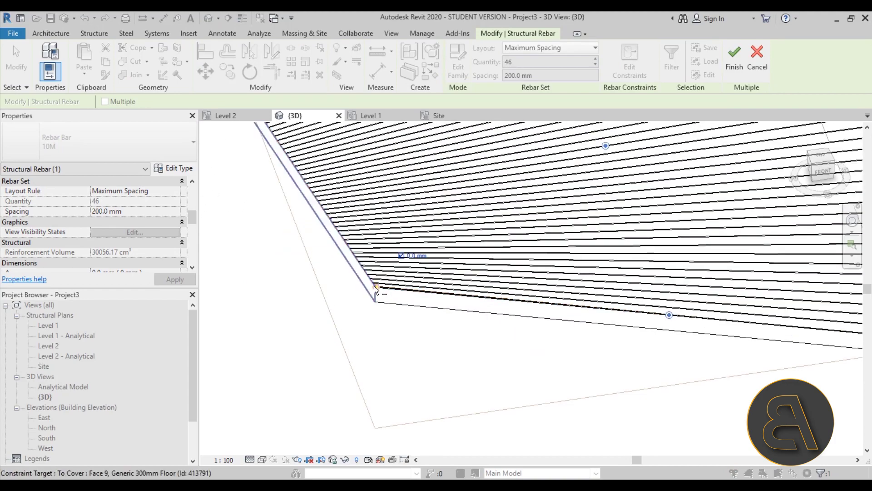
pyautogui.click(412, 256)
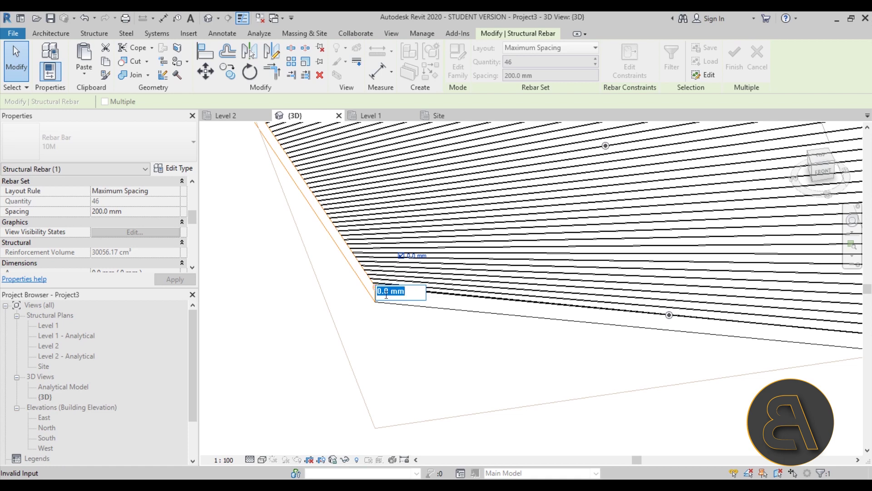
pyautogui.scroll(5, 363, 297)
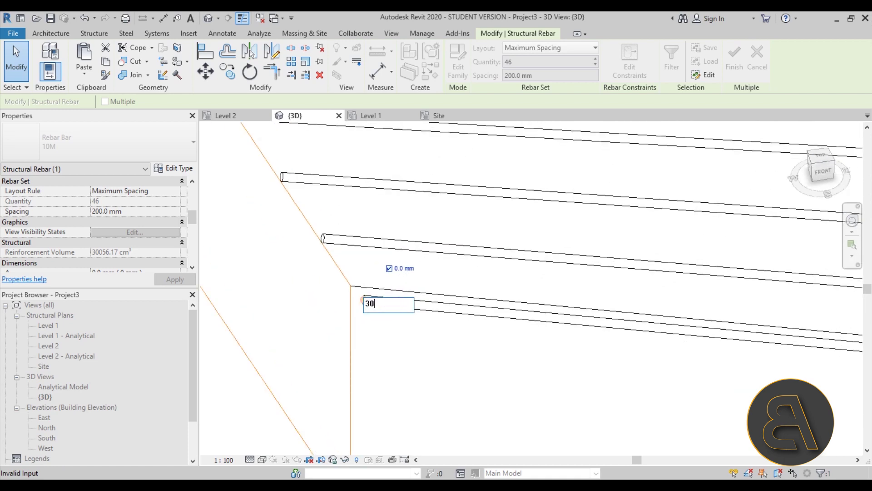
pyautogui.write('30')
pyautogui.press('Return')
# Offset the slab bars' start-face constraint by 30 mm as well
pyautogui.keyDown('shift'); pyautogui.moveTo(405, 313); pyautogui.dragTo(275, 266, button='middle'); pyautogui.keyUp('shift')
pyautogui.moveTo(590, 245); pyautogui.dragTo(499, 309, button='middle')
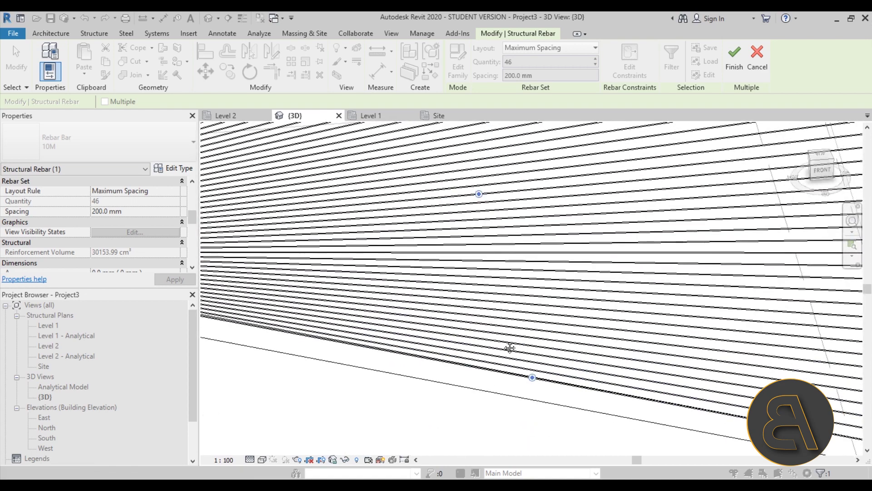
pyautogui.moveTo(510, 347); pyautogui.dragTo(499, 289, button='middle')
pyautogui.click(527, 323)
pyautogui.scroll(-2, 519, 347)
pyautogui.moveTo(518, 347); pyautogui.dragTo(496, 304, button='middle')
pyautogui.scroll(4, 496, 289)
pyautogui.scroll(2, 495, 276)
pyautogui.click(530, 242)
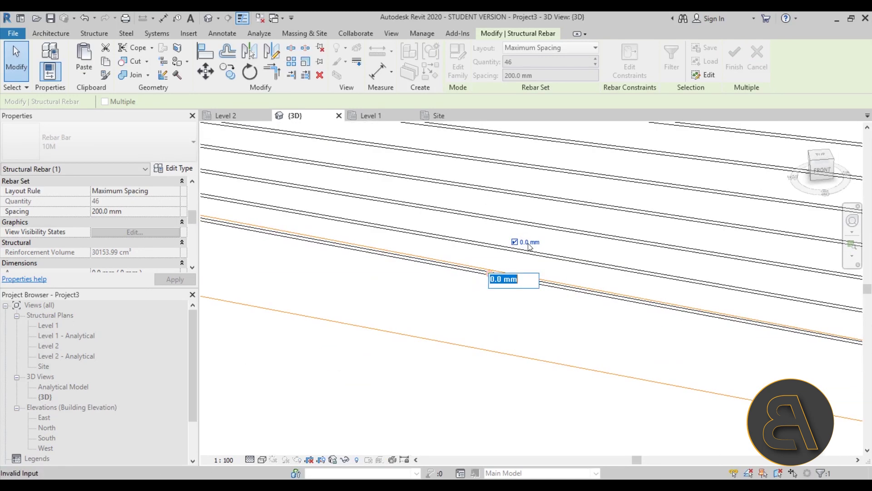
pyautogui.write('30')
pyautogui.press('Return')
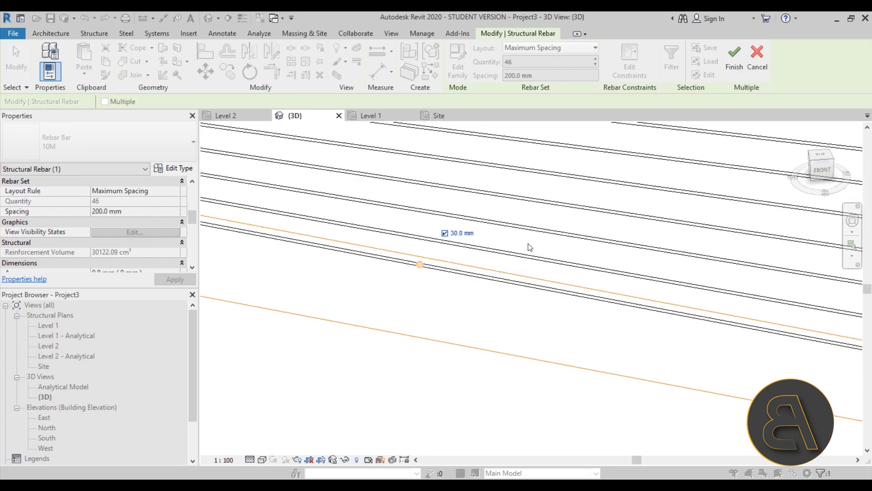
# Set another face constraint's offset to 50 mm and orbit to check the 47 bars
pyautogui.scroll(-3, 422, 291)
pyautogui.keyDown('shift'); pyautogui.moveTo(418, 288); pyautogui.dragTo(430, 304, button='middle'); pyautogui.keyUp('shift')
pyautogui.scroll(3, 419, 249)
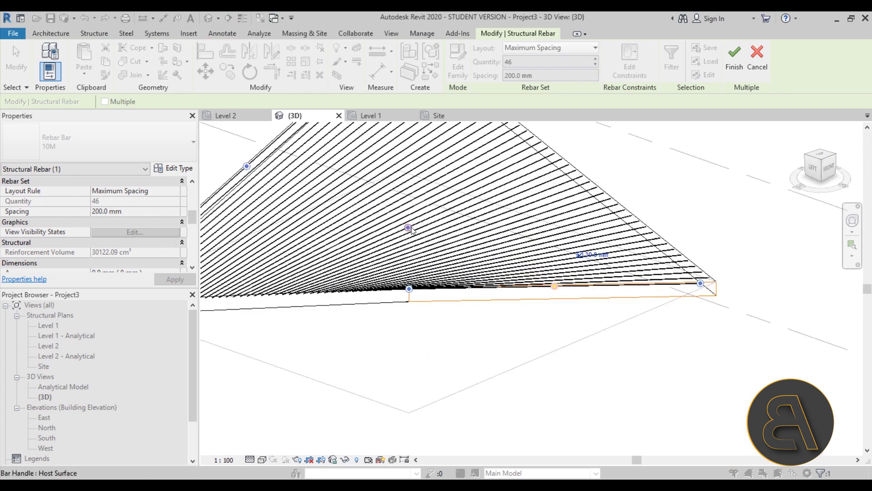
pyautogui.click(449, 198)
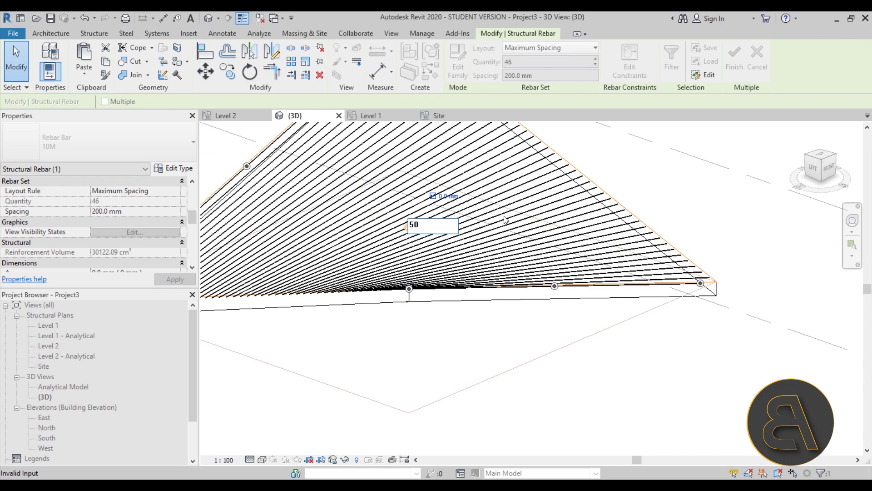
pyautogui.write('50')
pyautogui.press('Return')
pyautogui.keyDown('shift'); pyautogui.moveTo(605, 334); pyautogui.dragTo(497, 247, button='middle'); pyautogui.keyUp('shift')
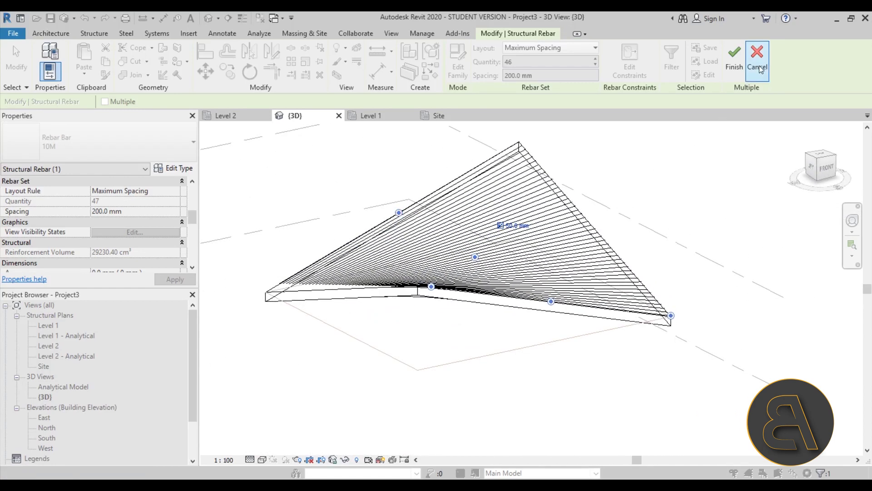
# Discard the slab constraint edits, restoring 46 bars, and select the curved wall's rebar set
pyautogui.click(758, 64)
pyautogui.scroll(-4, 576, 208)
pyautogui.moveTo(576, 215); pyautogui.dragTo(511, 330, button='middle')
pyautogui.keyDown('shift'); pyautogui.moveTo(577, 333); pyautogui.dragTo(385, 396, button='middle'); pyautogui.keyUp('shift')
pyautogui.click(526, 383)
pyautogui.scroll(4, 385, 396)
pyautogui.click(499, 350)
pyautogui.moveTo(498, 351); pyautogui.dragTo(492, 321, button='middle')
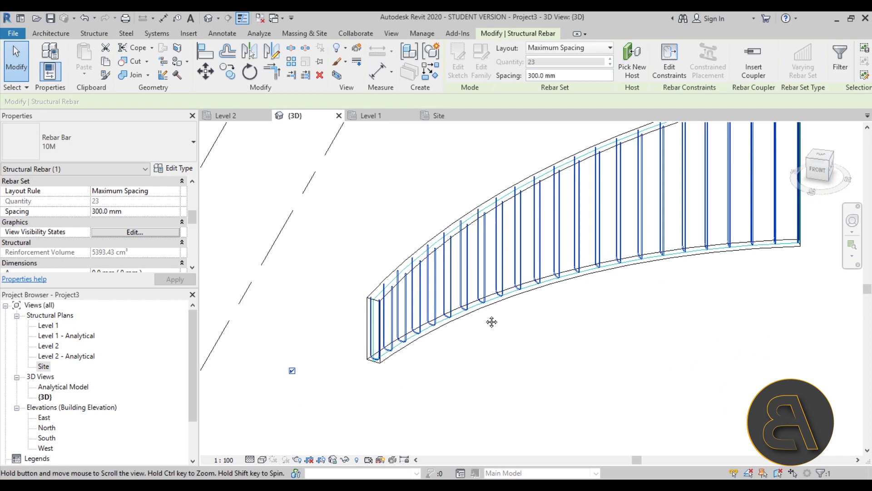
# In the wall set's constraints, try a 20 mm end-of-path offset, then reset it to 0
pyautogui.click(670, 61)
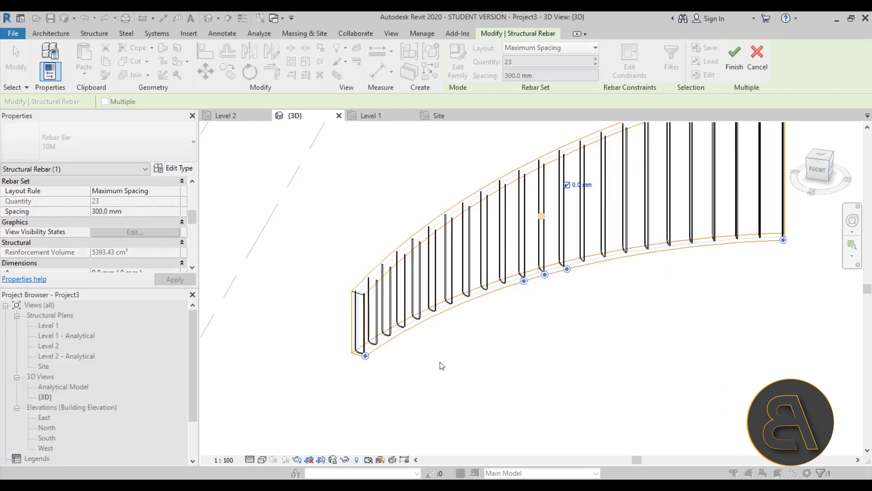
pyautogui.scroll(3, 512, 299)
pyautogui.click(542, 255)
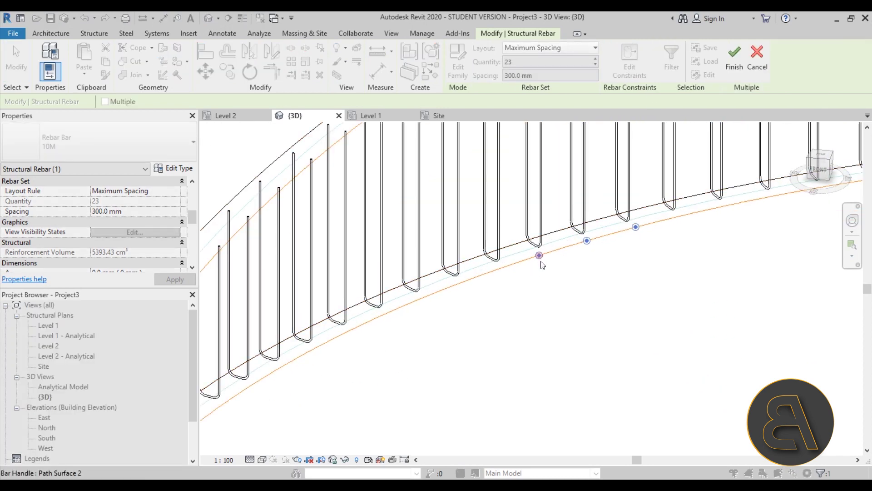
pyautogui.scroll(-5, 541, 262)
pyautogui.scroll(5, 375, 360)
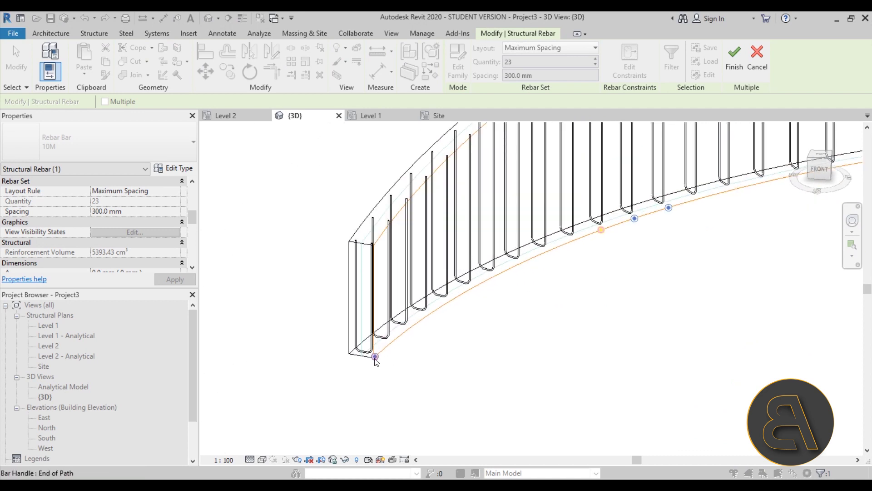
pyautogui.click(416, 327)
pyautogui.scroll(2, 348, 362)
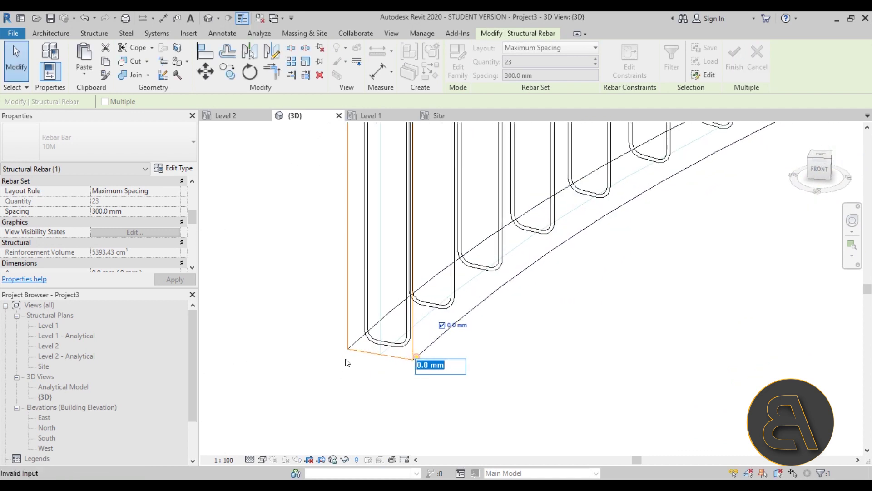
pyautogui.press('Return')
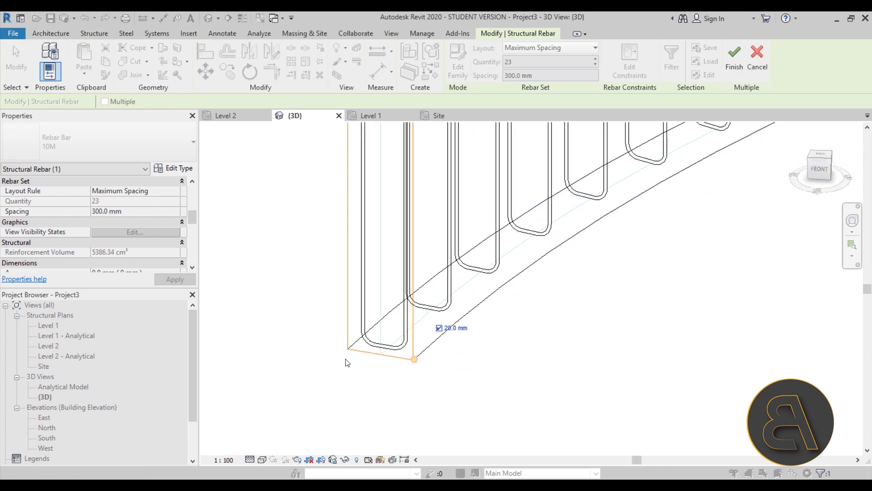
pyautogui.click(456, 328)
pyautogui.write('0')
pyautogui.press('Return')
pyautogui.scroll(-5, 613, 342)
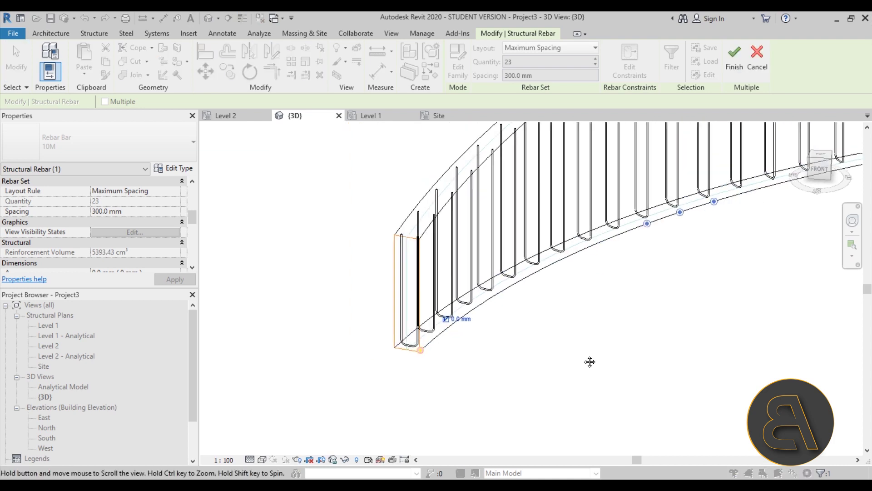
pyautogui.scroll(5, 634, 180)
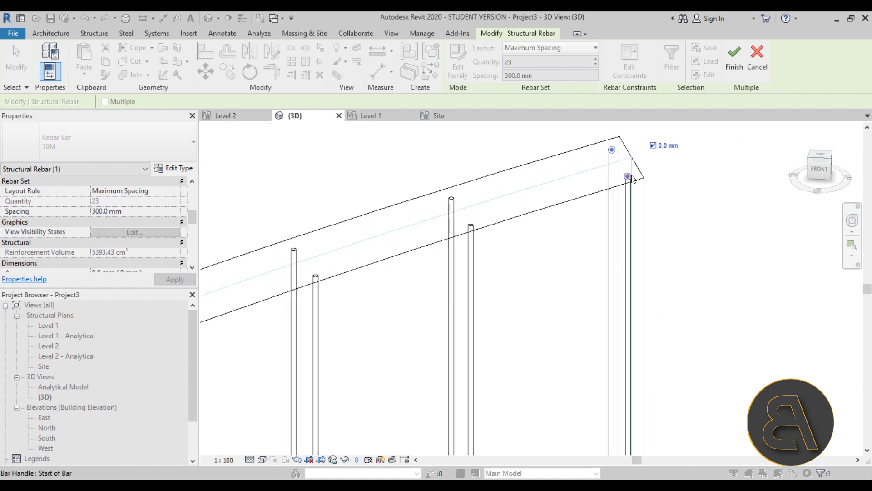
# Set the Start of Bar constraint offset to -50 mm after trying 50 mm
pyautogui.click(672, 146)
pyautogui.press('Return')
pyautogui.scroll(-3, 658, 229)
pyautogui.keyDown('shift'); pyautogui.moveTo(659, 229); pyautogui.dragTo(662, 177, button='middle'); pyautogui.keyUp('shift')
pyautogui.scroll(10, 672, 278)
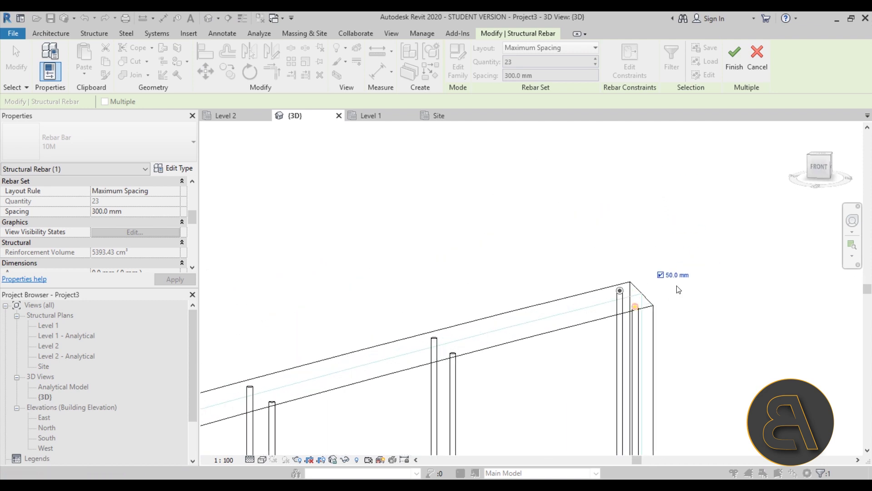
pyautogui.scroll(-2, 691, 297)
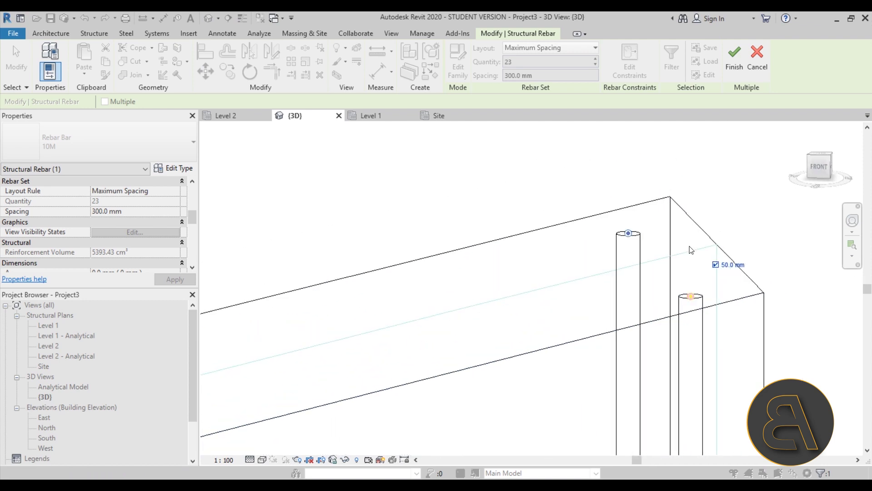
pyautogui.click(730, 265)
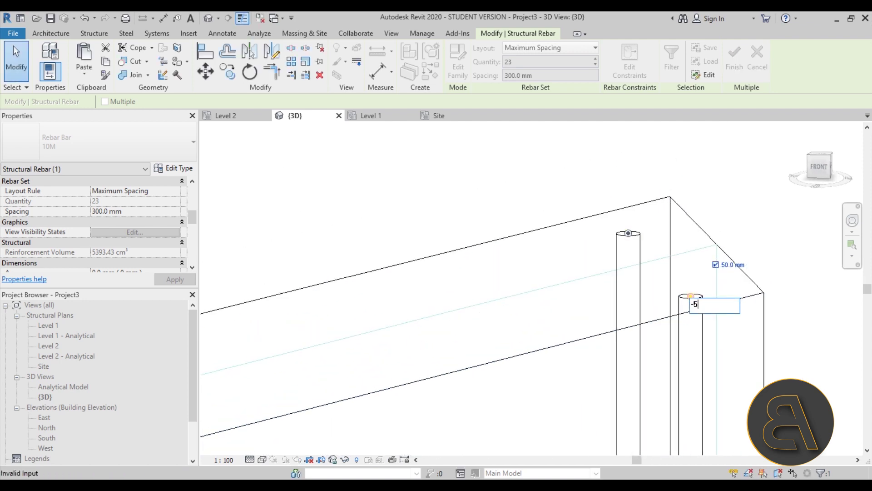
pyautogui.write('-50')
pyautogui.press('Return')
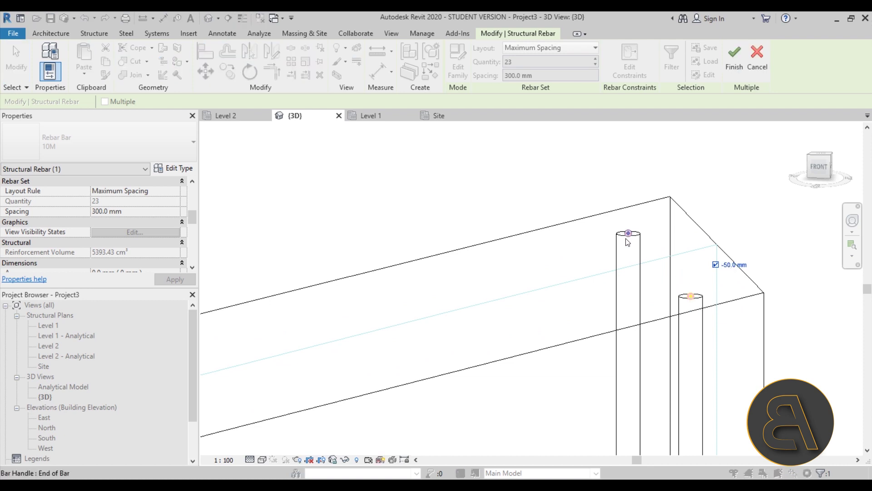
pyautogui.scroll(-5, 594, 189)
# Set the End of Bar constraint offset to -50 mm
pyautogui.click(641, 166)
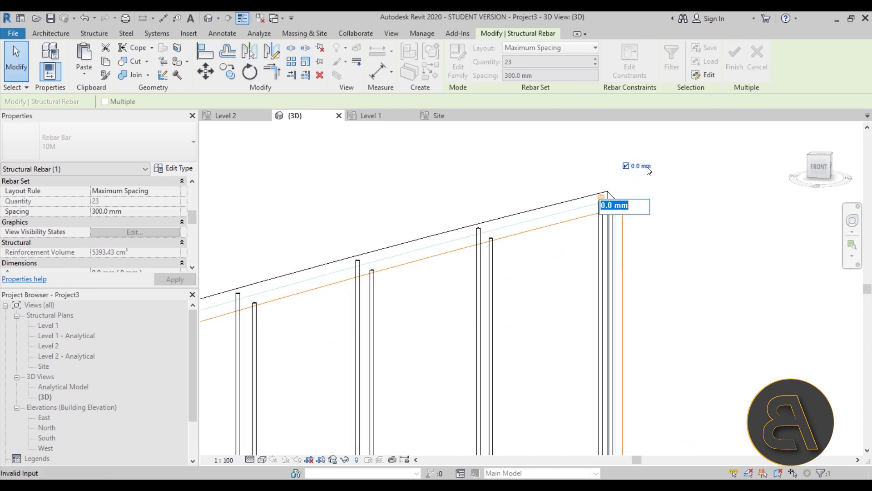
pyautogui.write('-50')
pyautogui.press('Return')
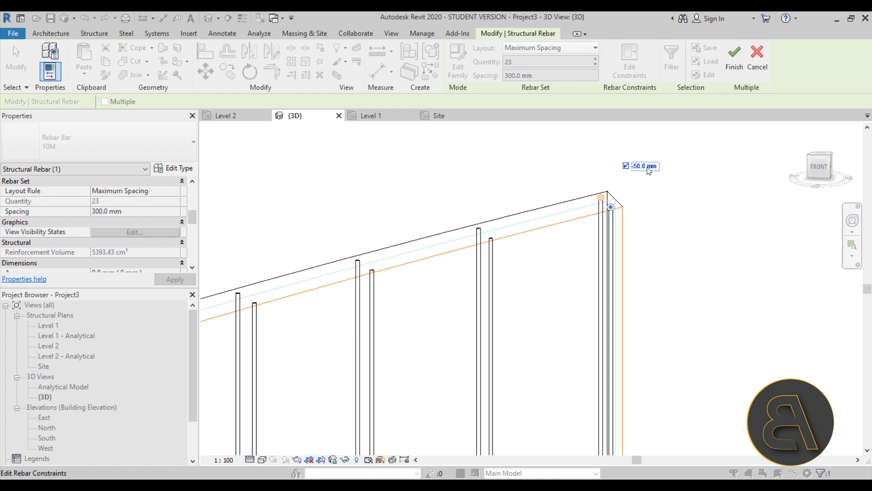
pyautogui.scroll(-5, 604, 218)
pyautogui.scroll(-3, 630, 218)
# Try a 50 mm host-surface offset on the wall bars, then reset it to 0
pyautogui.keyDown('shift'); pyautogui.moveTo(629, 220); pyautogui.dragTo(621, 236, button='middle'); pyautogui.keyUp('shift')
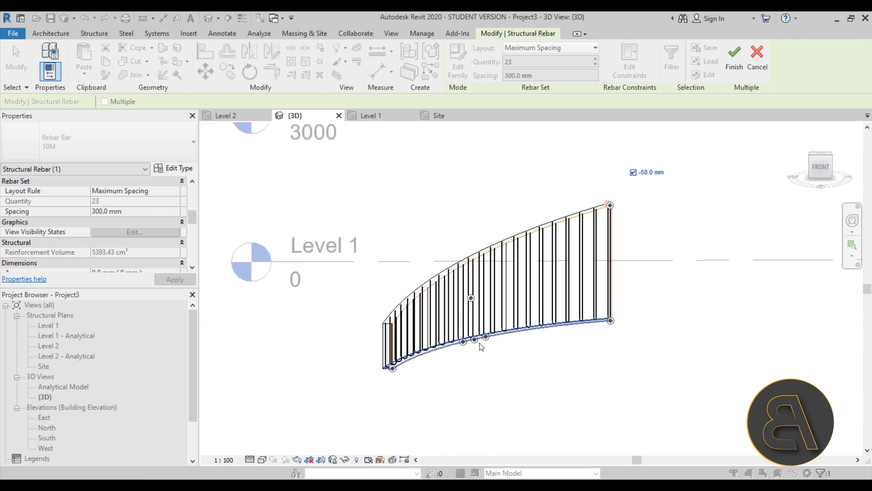
pyautogui.scroll(4, 478, 345)
pyautogui.click(469, 334)
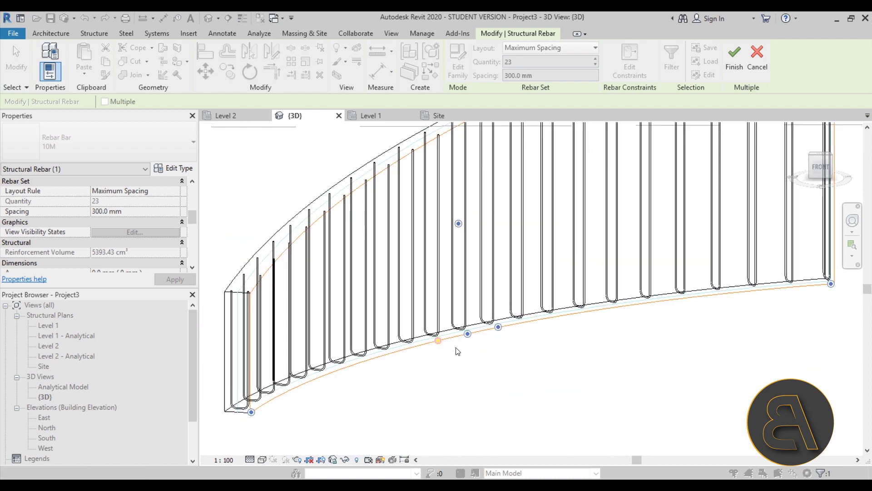
pyautogui.scroll(-3, 449, 342)
pyautogui.click(453, 272)
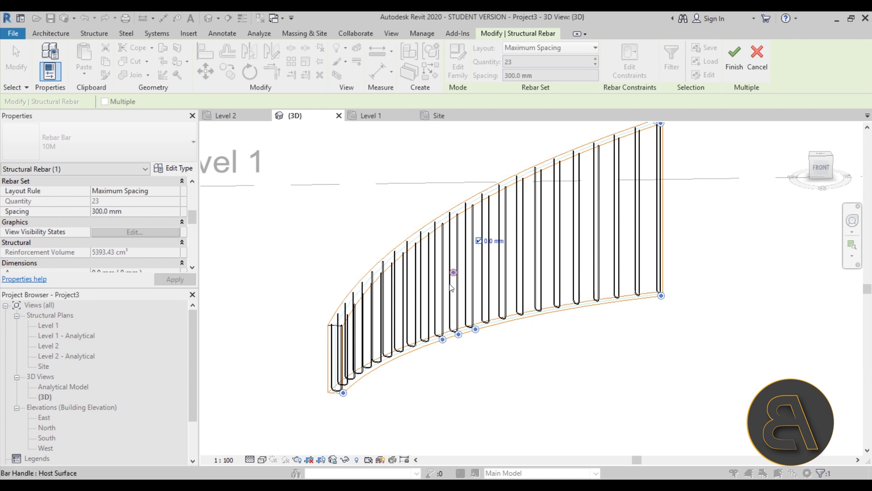
pyautogui.click(500, 243)
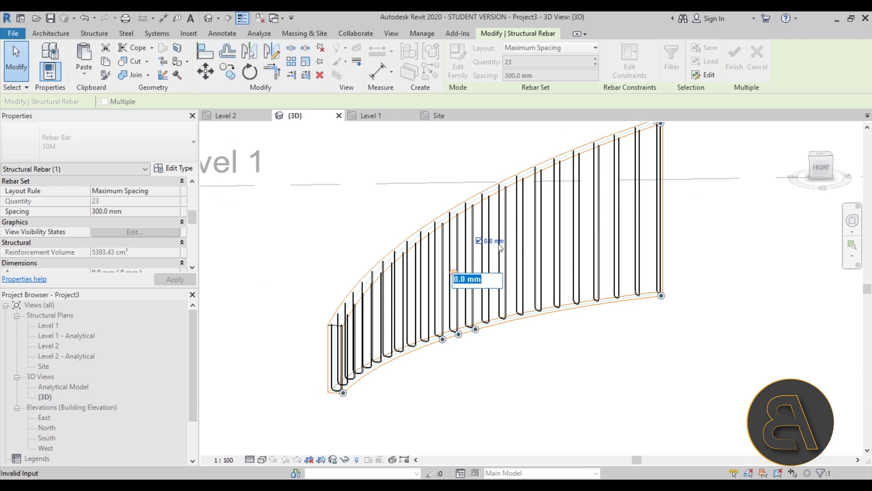
pyautogui.press('Return')
pyautogui.keyDown('shift'); pyautogui.moveTo(446, 399); pyautogui.dragTo(450, 336, button='middle'); pyautogui.keyUp('shift')
pyautogui.scroll(5, 346, 395)
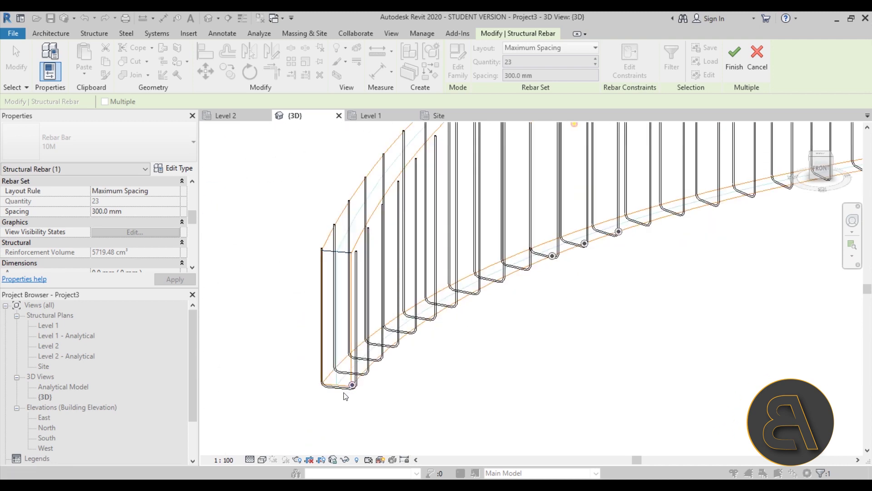
pyautogui.keyDown('shift'); pyautogui.moveTo(337, 394); pyautogui.dragTo(459, 284, button='middle'); pyautogui.keyUp('shift')
pyautogui.click(505, 222)
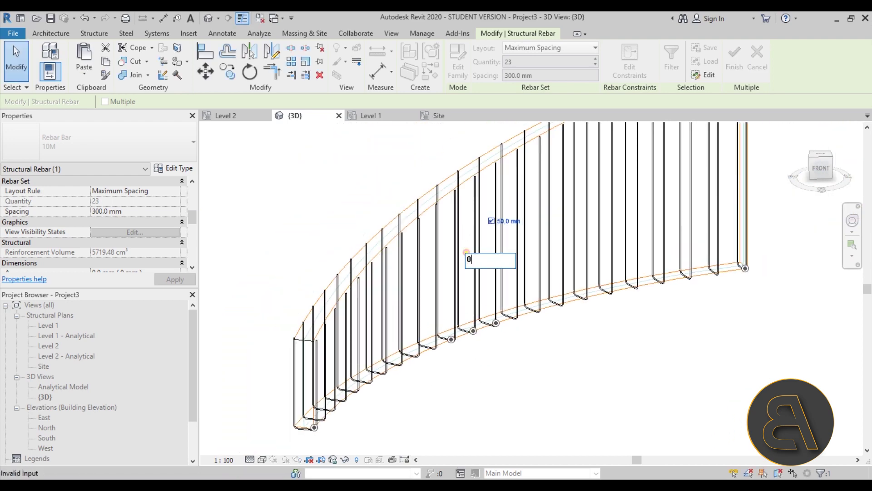
pyautogui.write('0')
pyautogui.press('Return')
# Finish constraint editing, clear the selection and orbit to review the wall and slab rebar
pyautogui.keyDown('shift'); pyautogui.moveTo(468, 387); pyautogui.dragTo(531, 350, button='middle'); pyautogui.keyUp('shift')
pyautogui.scroll(-2, 476, 377)
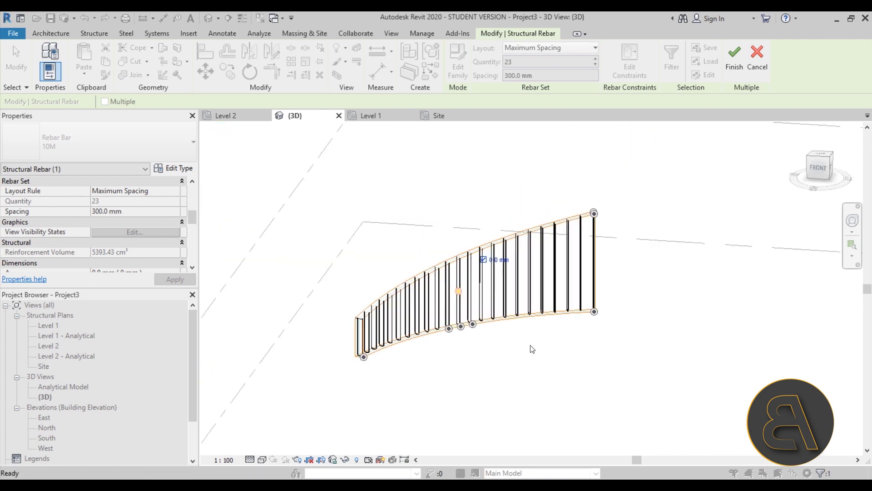
pyautogui.scroll(-1, 532, 351)
pyautogui.moveTo(433, 317); pyautogui.dragTo(323, 264, button='middle')
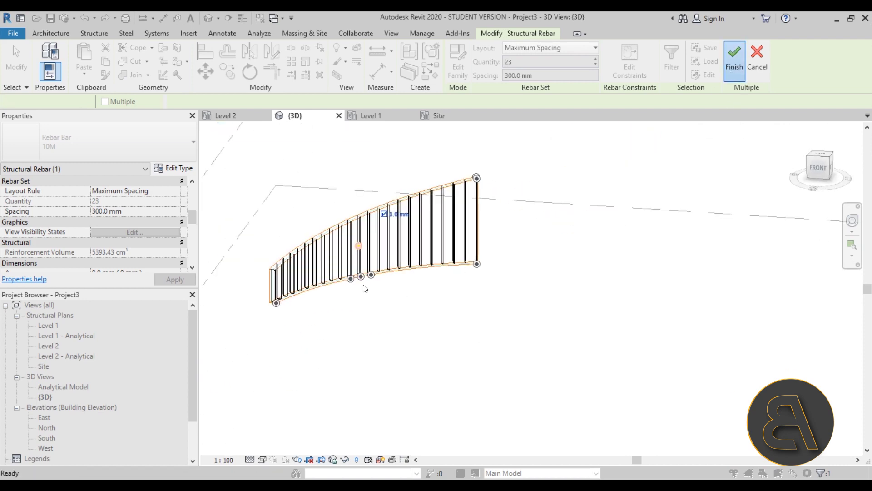
pyautogui.press('Escape')
pyautogui.scroll(-3, 365, 289)
pyautogui.press('Escape')
pyautogui.keyDown('shift'); pyautogui.moveTo(461, 344); pyautogui.dragTo(438, 351, button='middle'); pyautogui.keyUp('shift')
pyautogui.scroll(3, 336, 275)
pyautogui.scroll(4, 313, 292)
pyautogui.scroll(-7, 269, 306)
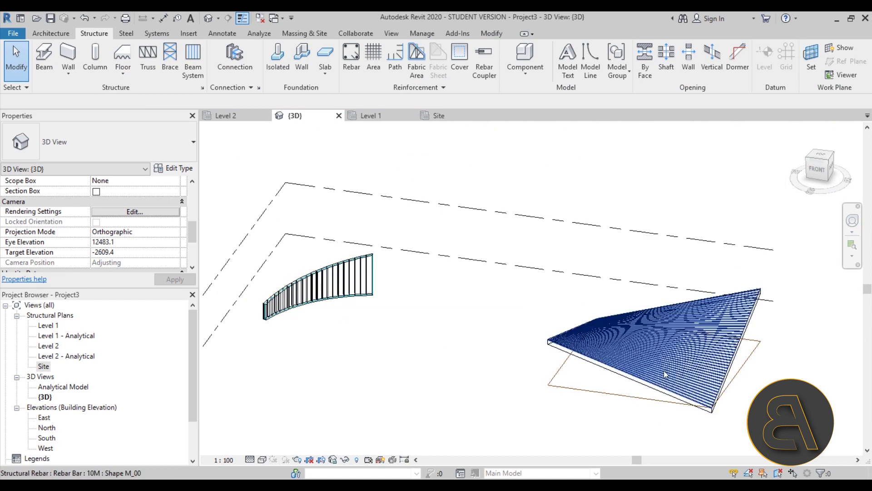
pyautogui.click(665, 365)
pyautogui.press('Escape')
pyautogui.scroll(6, 252, 330)
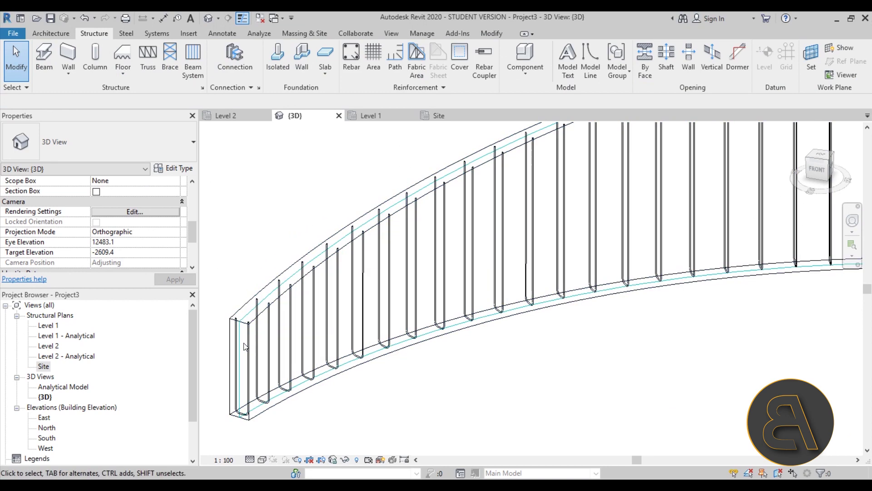
pyautogui.keyDown('shift'); pyautogui.moveTo(251, 333); pyautogui.dragTo(445, 236, button='middle'); pyautogui.keyUp('shift')
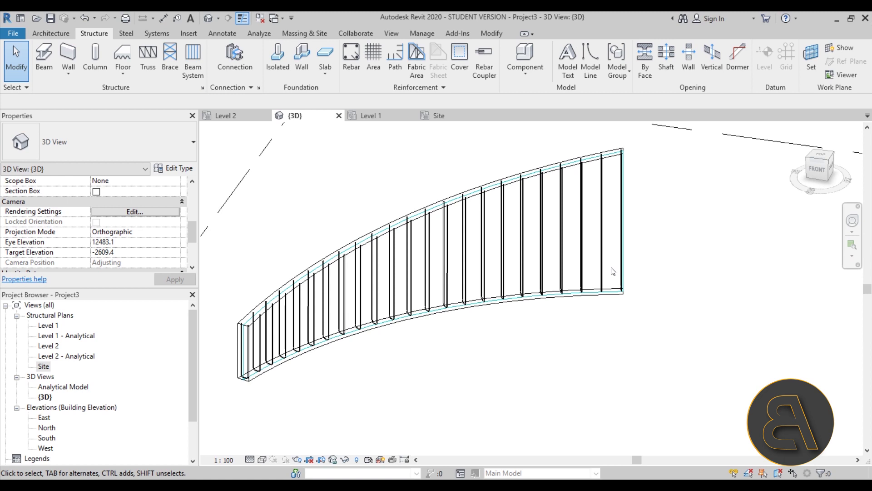
pyautogui.scroll(-5, 337, 233)
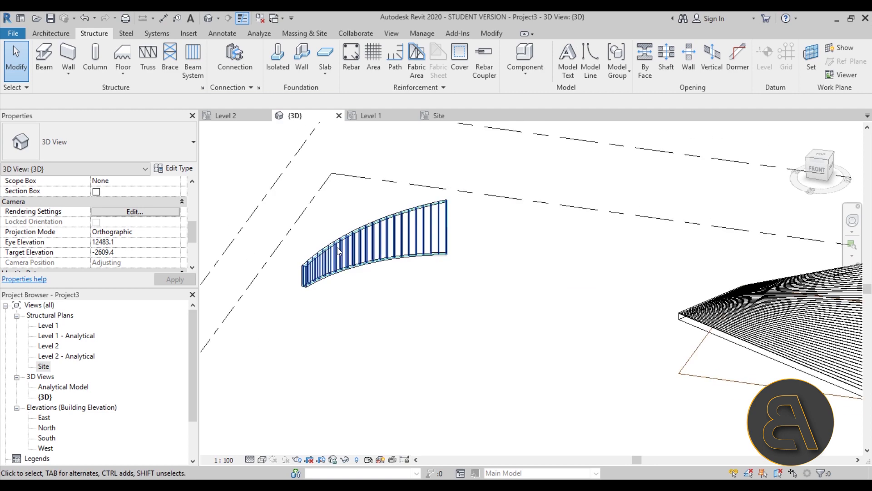
pyautogui.scroll(-1, 363, 285)
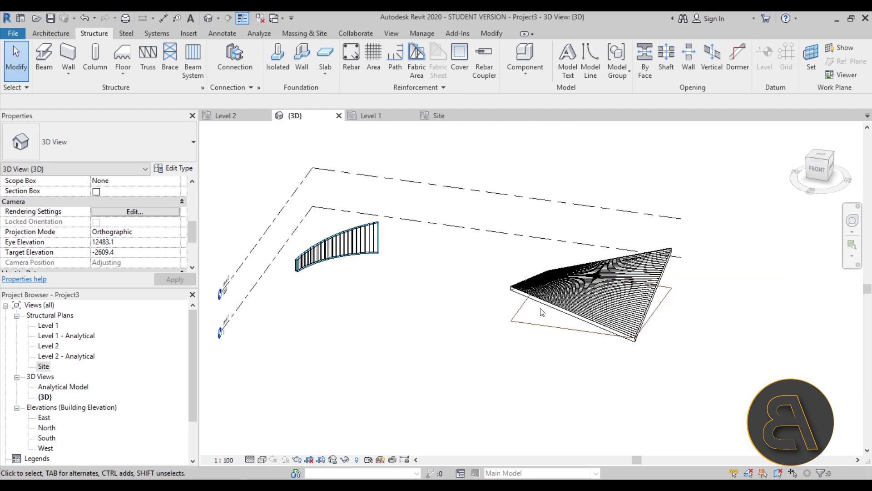